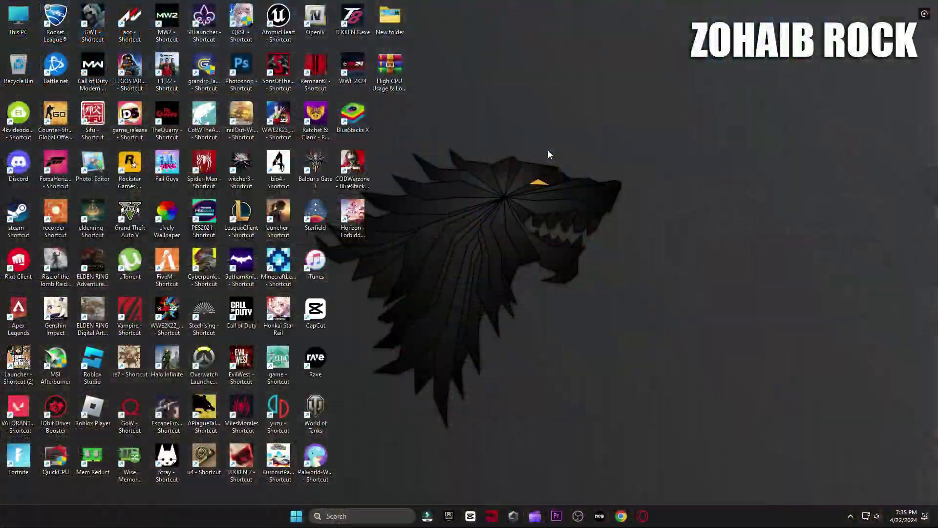
- Open Computer Management for This PC and display Device Manager
right_click(18, 22)
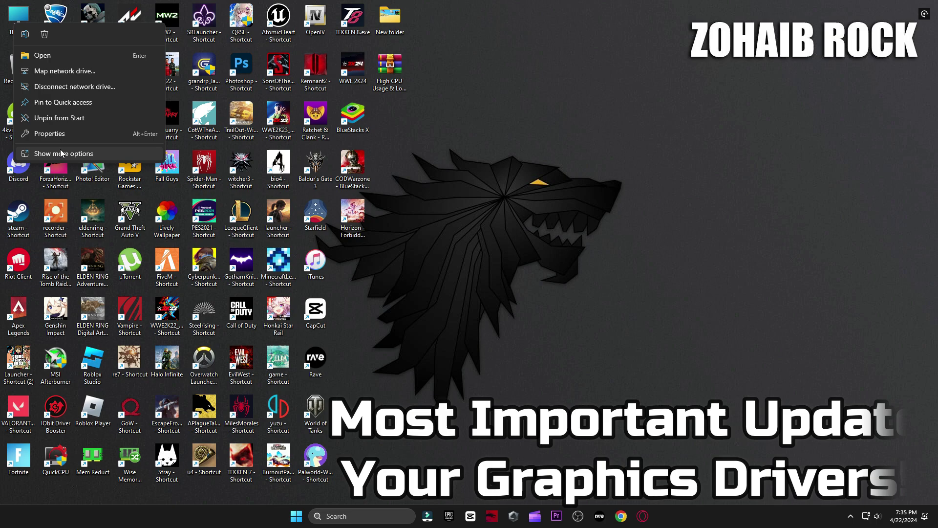
left_click(62, 153)
left_click(40, 52)
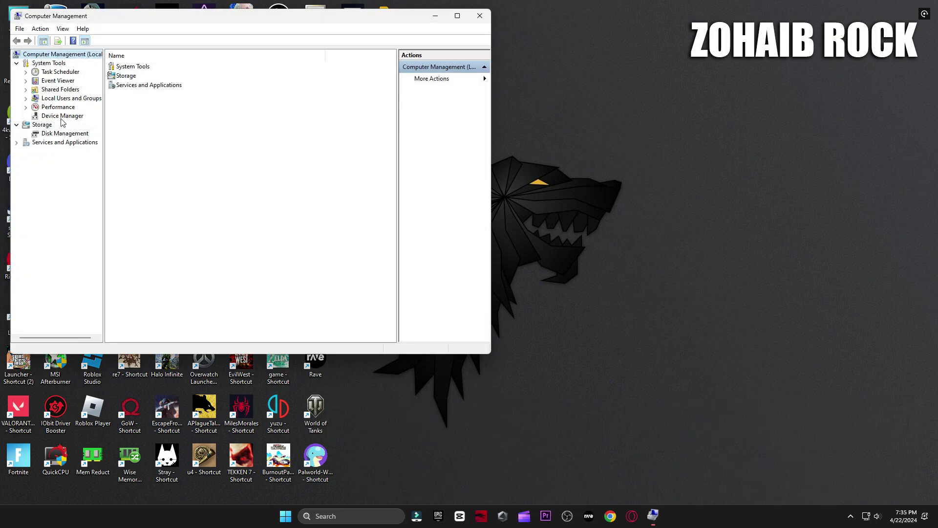
left_click(62, 116)
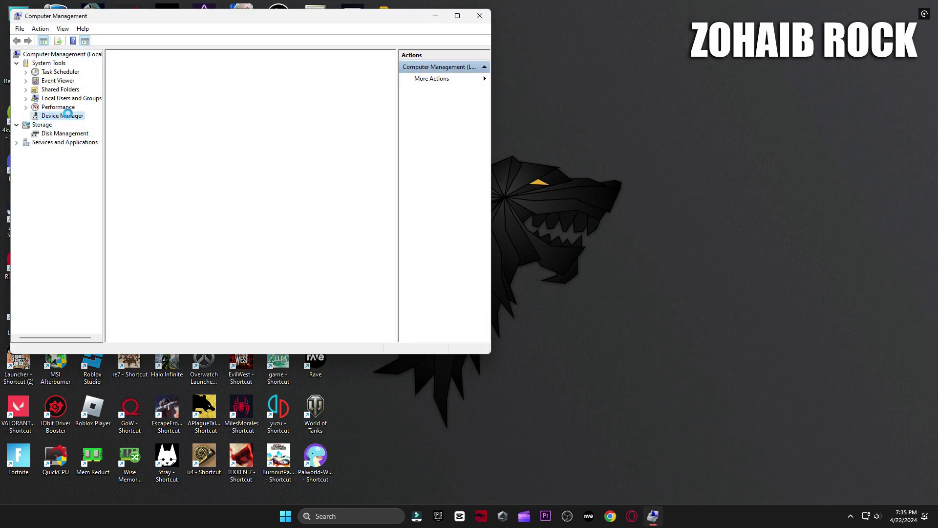
- Run an automatic driver update search for the NVIDIA GeForce RTX 3070 display adapter, and close the update wizard
left_click(156, 90)
left_click(120, 89)
left_click(171, 98)
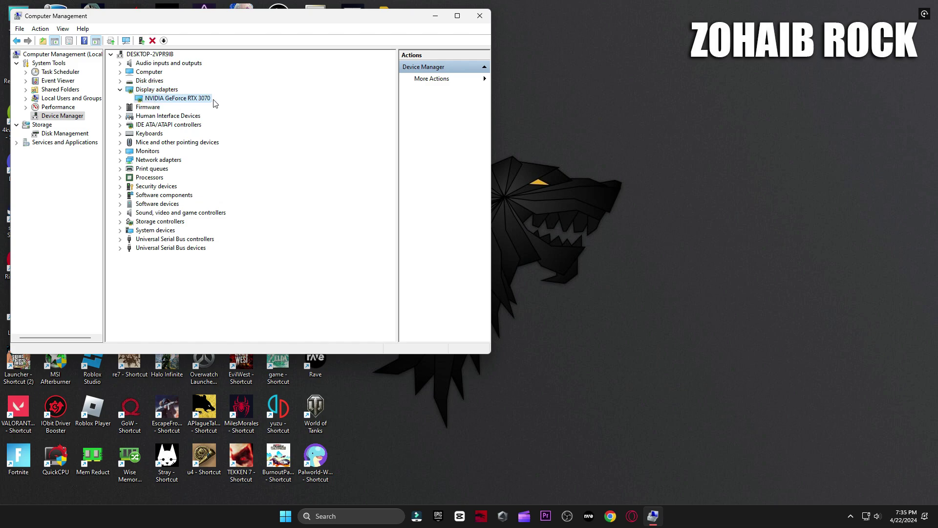
right_click(172, 100)
left_click(205, 105)
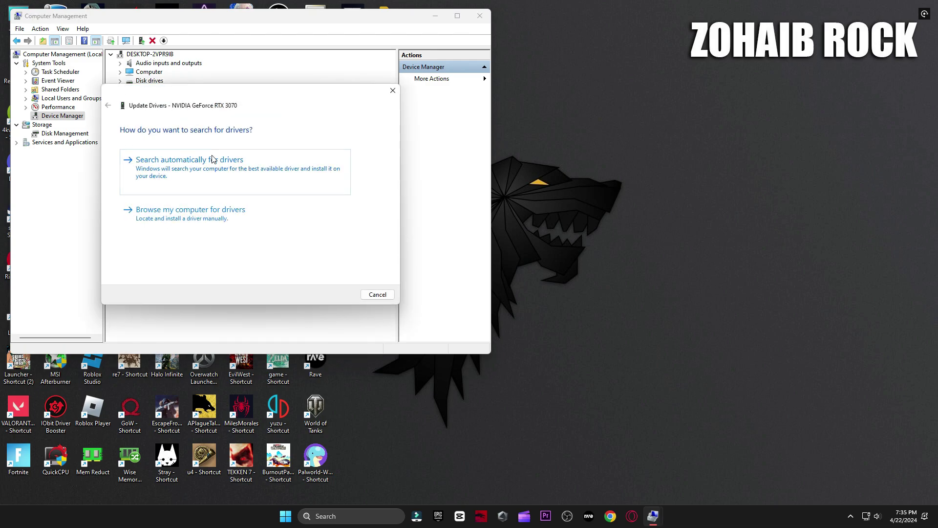
left_click(195, 166)
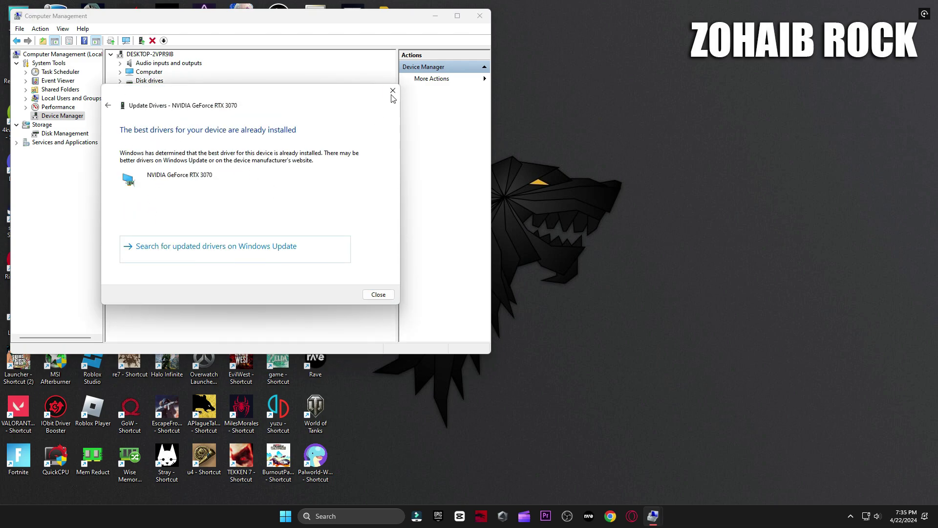
left_click(392, 91)
- Disable the High precision event timer under System devices, and close Computer Management
left_click(162, 231)
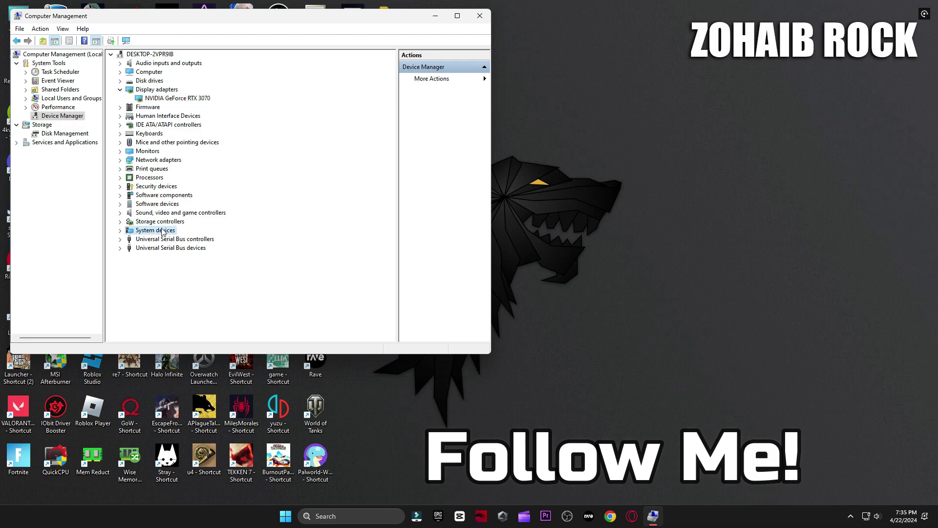
left_click(120, 231)
left_click(171, 196)
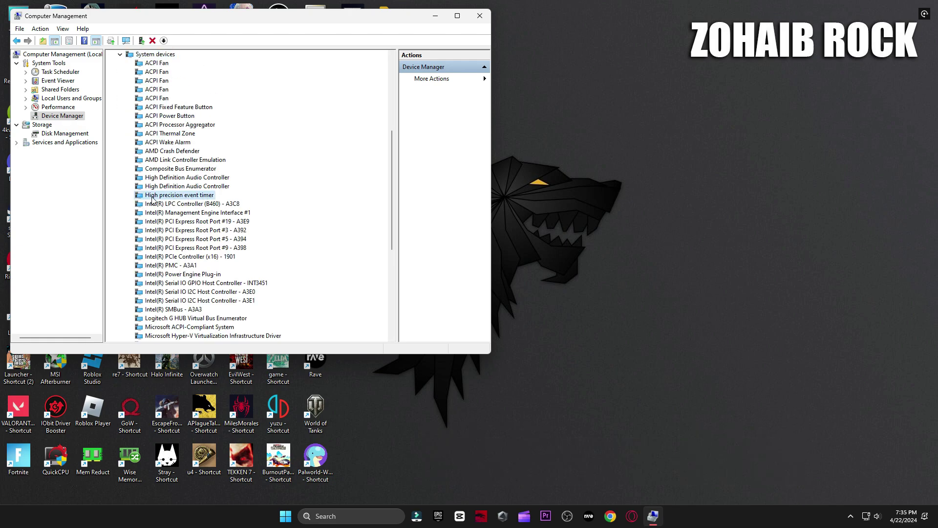
right_click(156, 198)
left_click(186, 213)
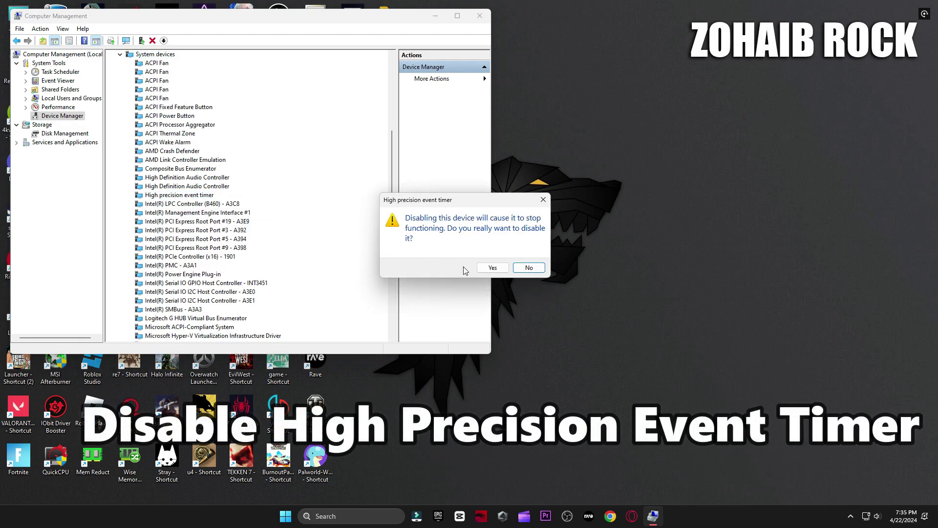
left_click(483, 269)
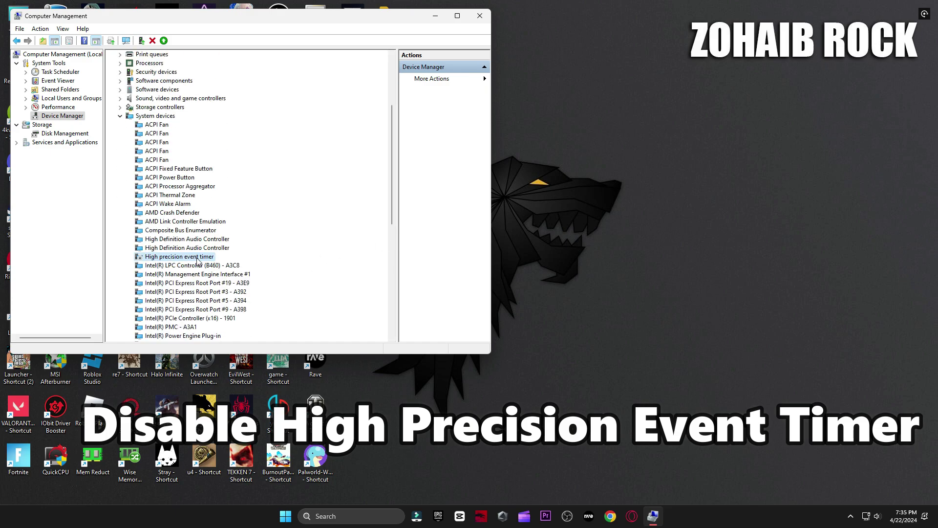
left_click(479, 15)
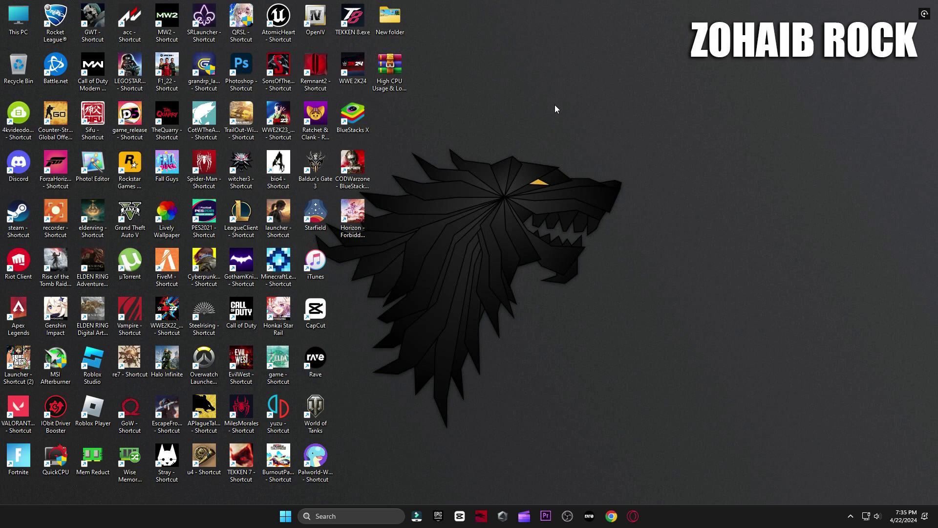
- Launch Registry Editor by running regedit from the Run dialog, and widen its key tree pane
left_click(352, 518)
type("run")
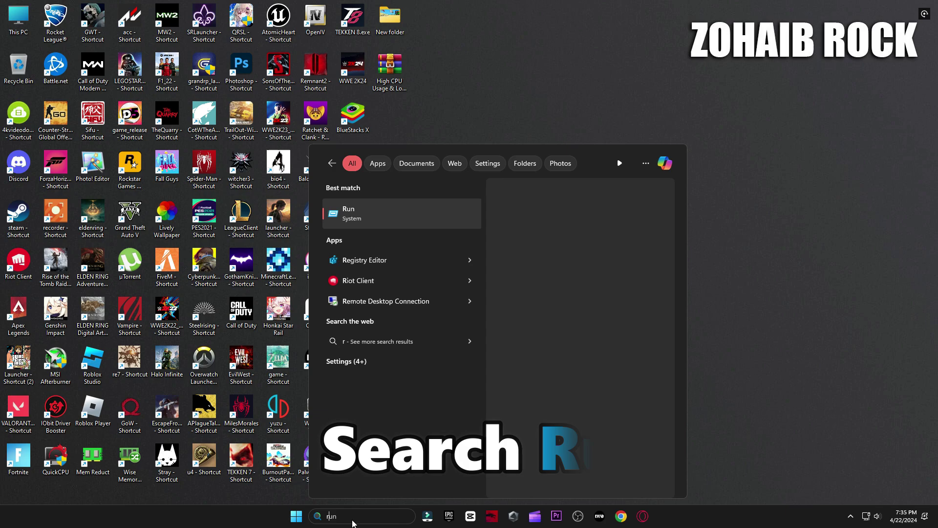
left_click(385, 211)
left_click_drag(157, 409, 600, 167)
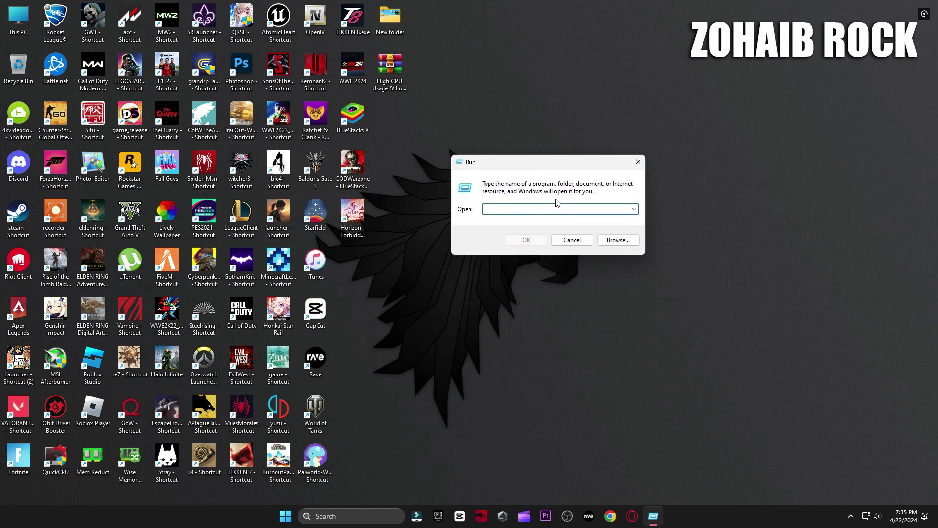
type("regedit")
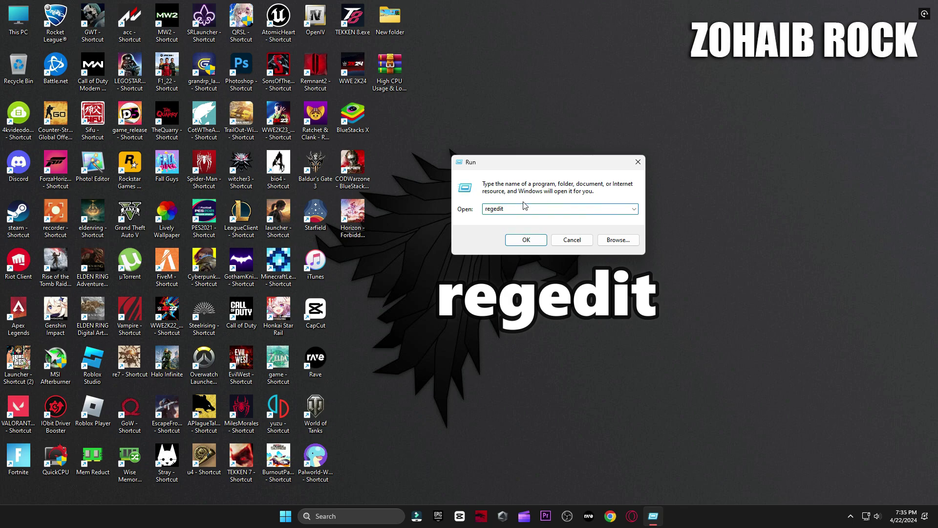
left_click(526, 240)
left_click_drag(215, 386, 205, 68)
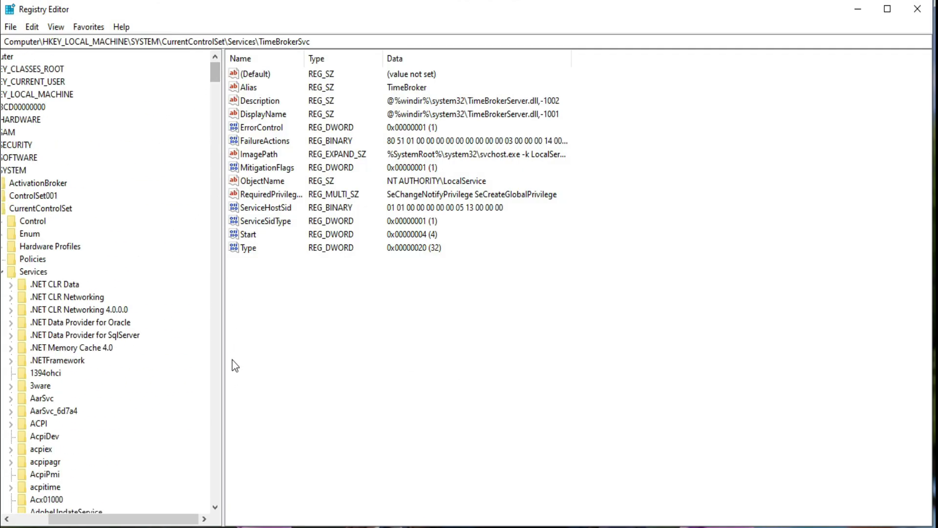
left_click_drag(224, 360, 302, 364)
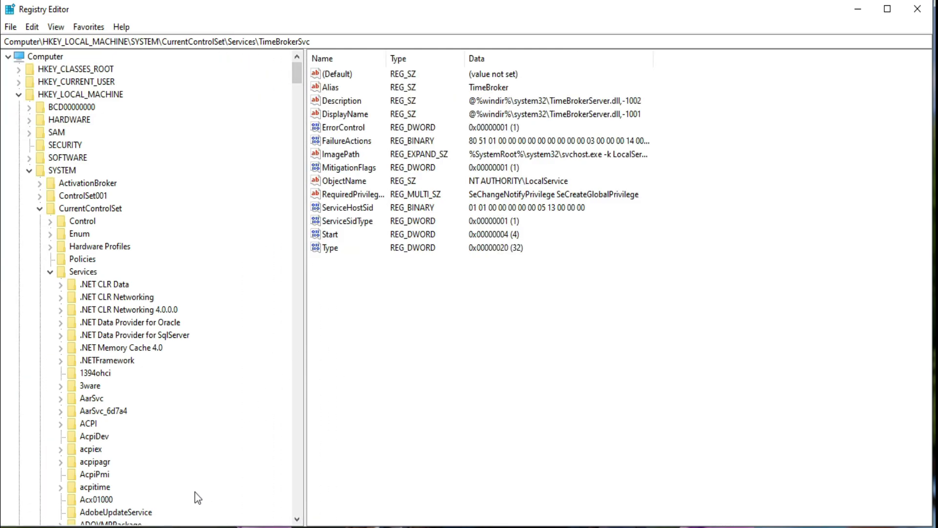
- Navigate the registry tree to HKEY_LOCAL_MACHINE\SYSTEM\CurrentControlSet\Services and expand the Services key
left_click(58, 95)
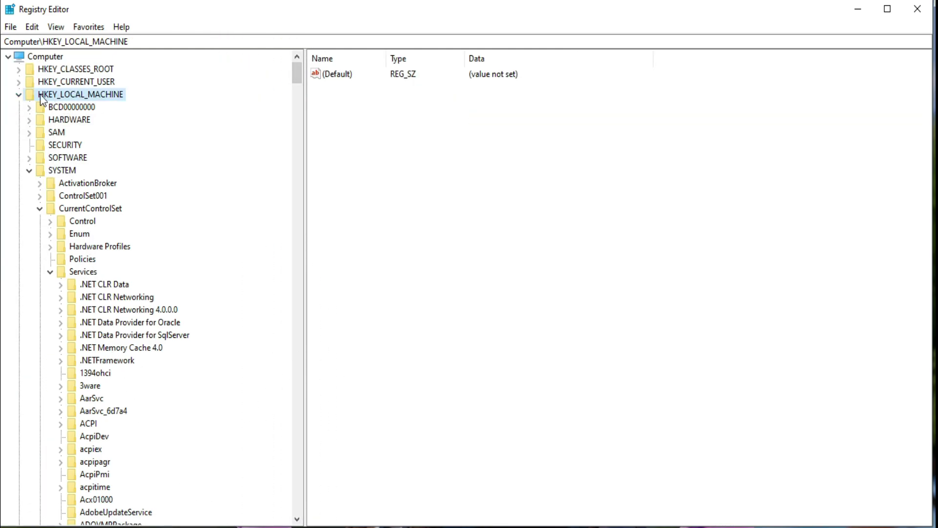
left_click(19, 94)
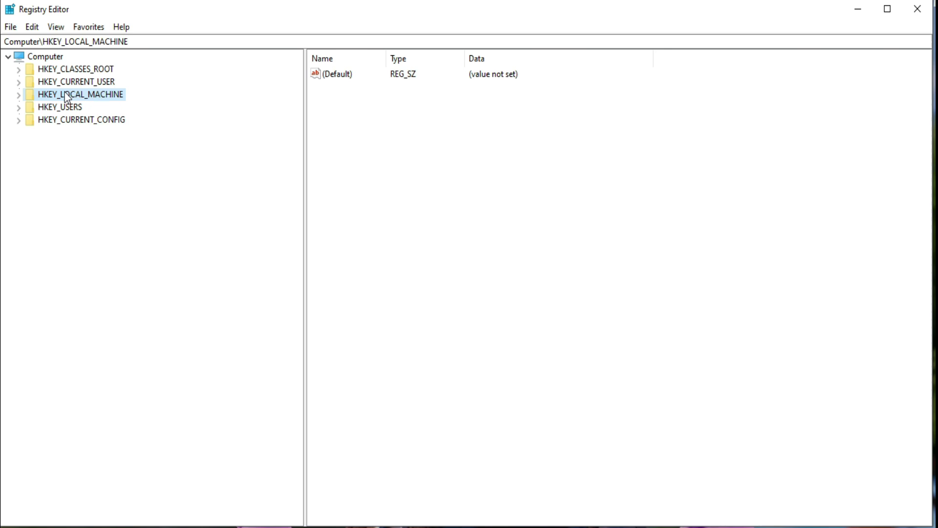
left_click(20, 95)
left_click(52, 133)
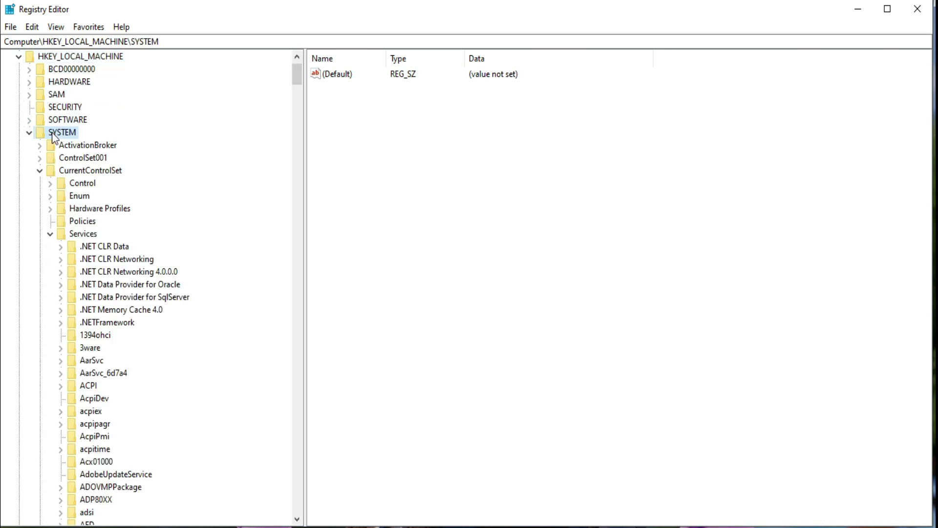
left_click(30, 133)
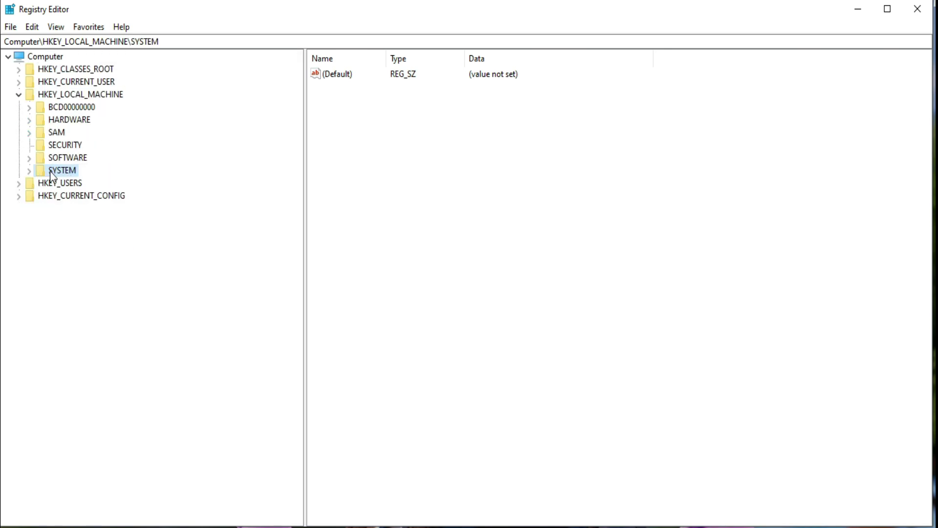
left_click(30, 171)
left_click(84, 160)
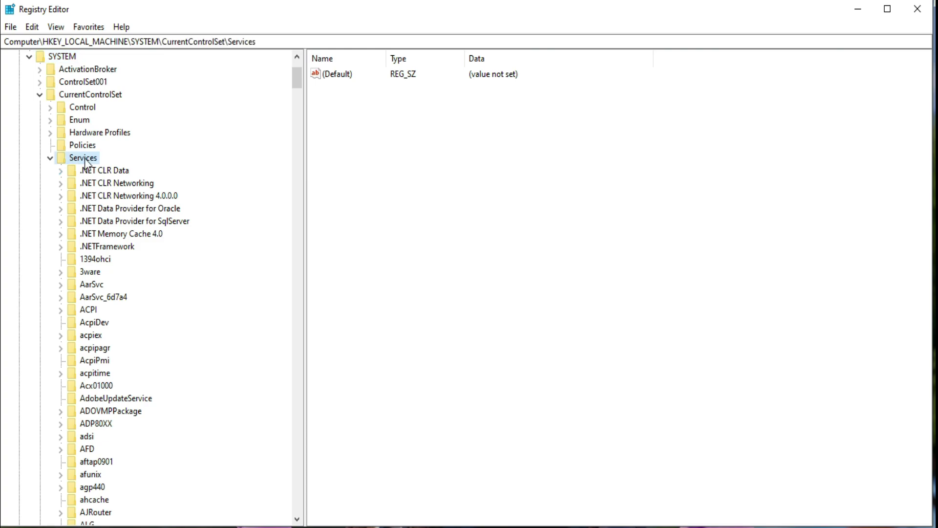
left_click(49, 159)
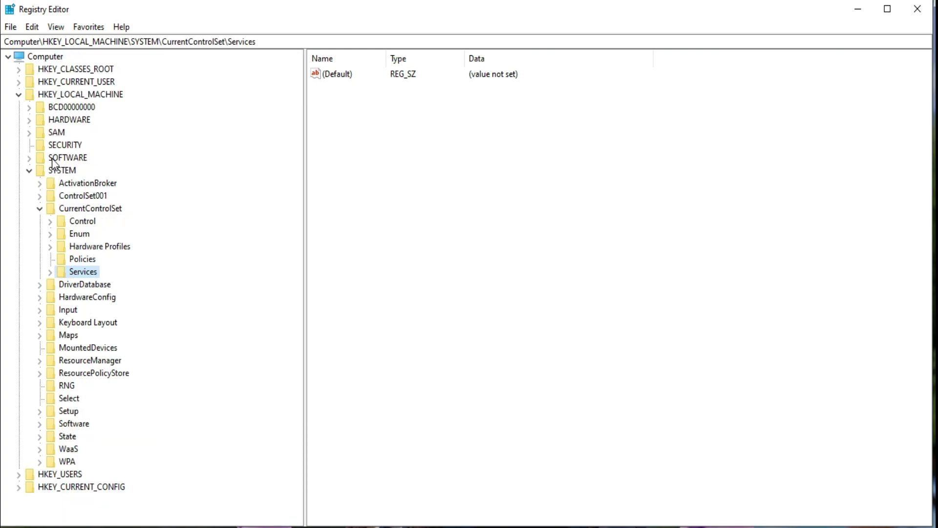
left_click(53, 274)
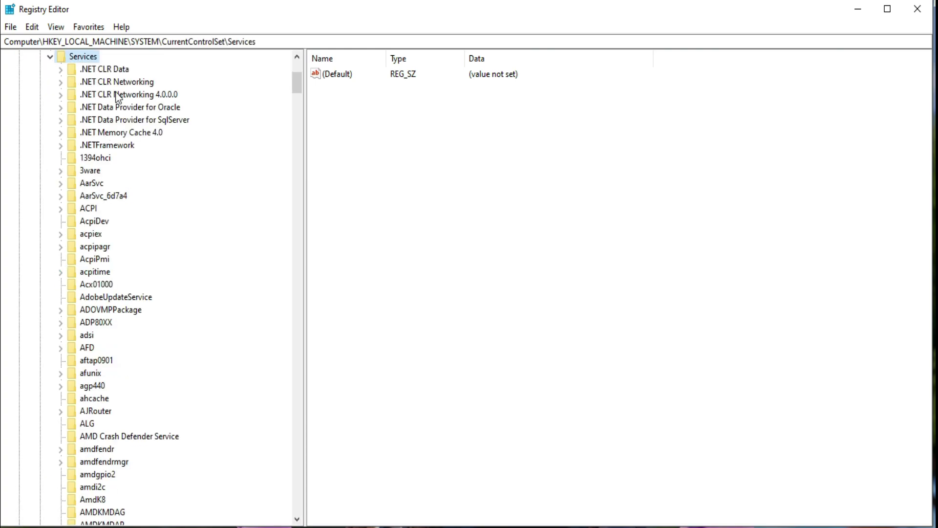
- Set the value data of the Start DWORD in the TimeBrokerSvc service key to 4
left_click_drag(295, 96, 350, 406)
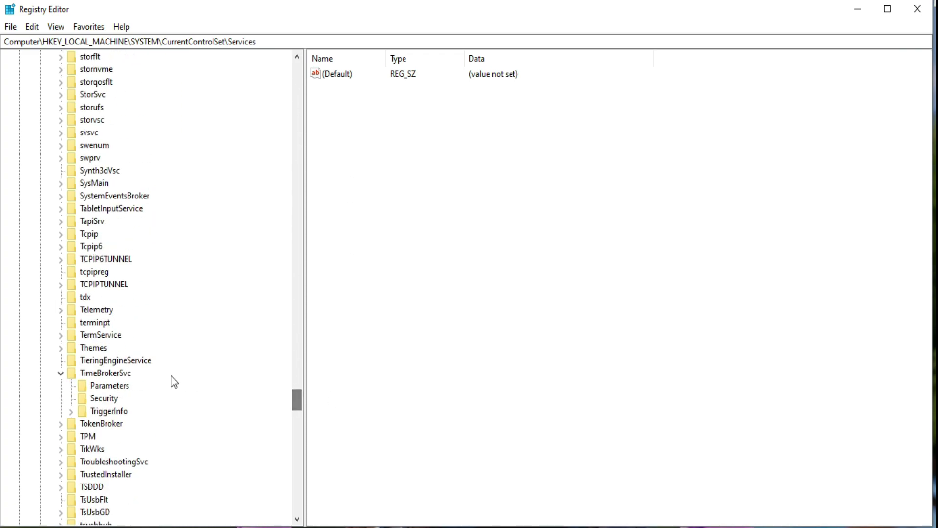
left_click(116, 378)
left_click(62, 373)
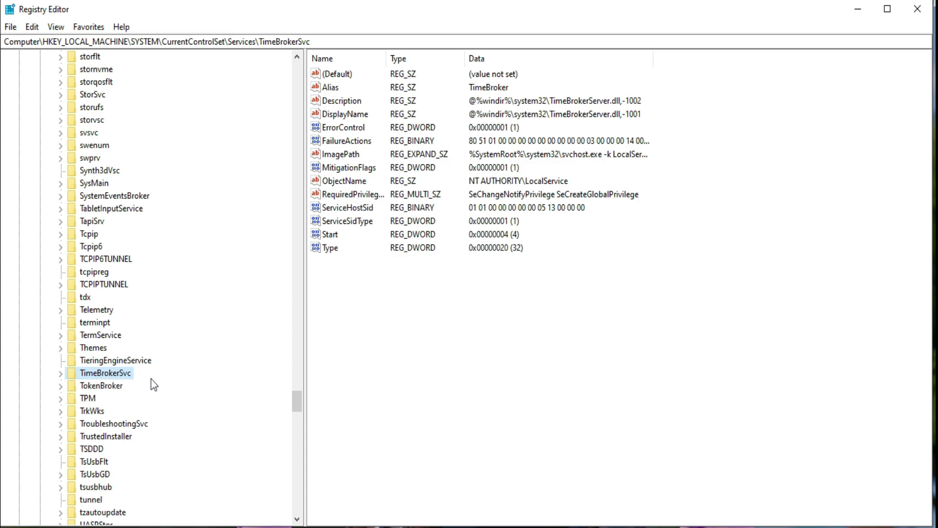
double_click(326, 237)
left_click_drag(192, 88, 833, 114)
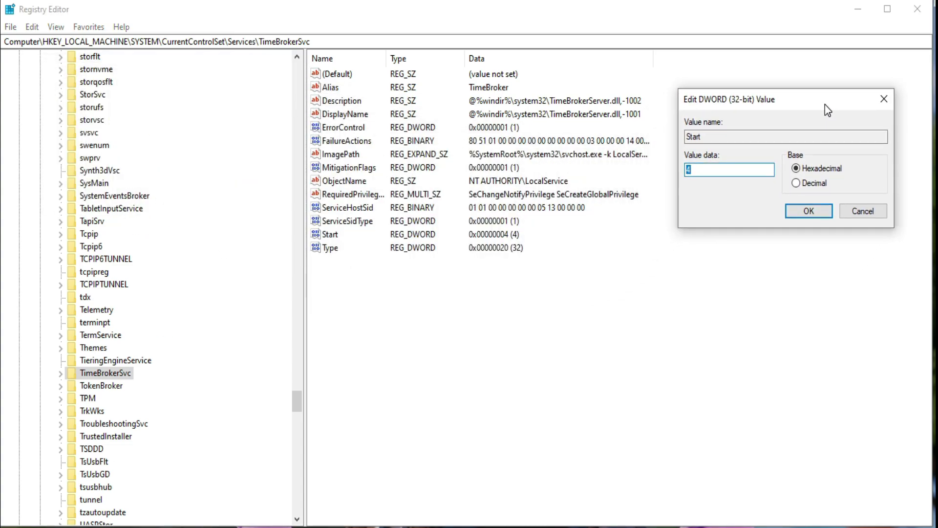
left_click(709, 170)
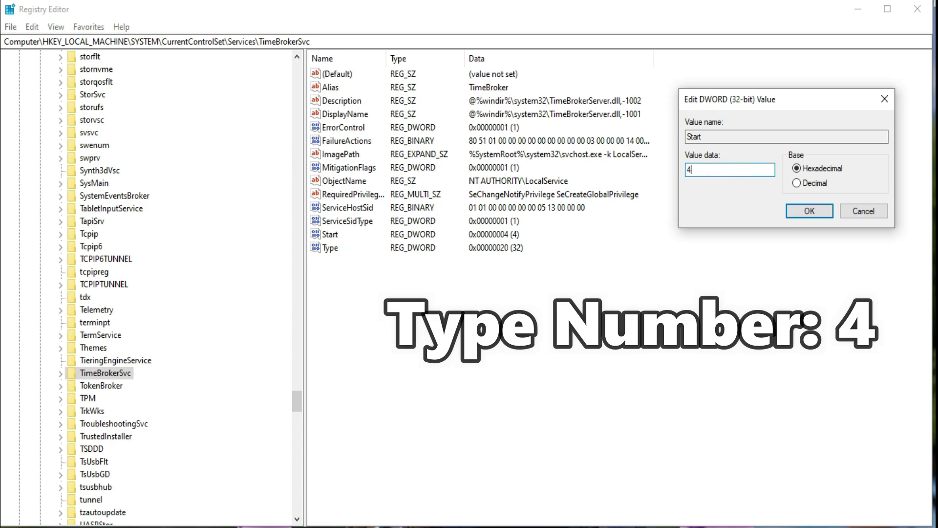
left_click(811, 214)
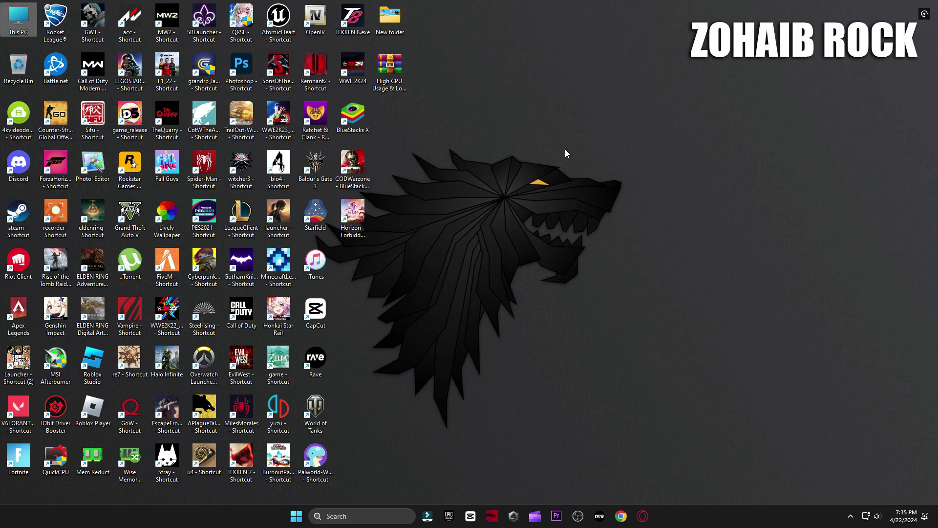
- Move the GTA 5 fix pack archive to an empty desktop area, extract it with WinRAR, and place the extracted folder beside it
left_click_drag(394, 73, 561, 115)
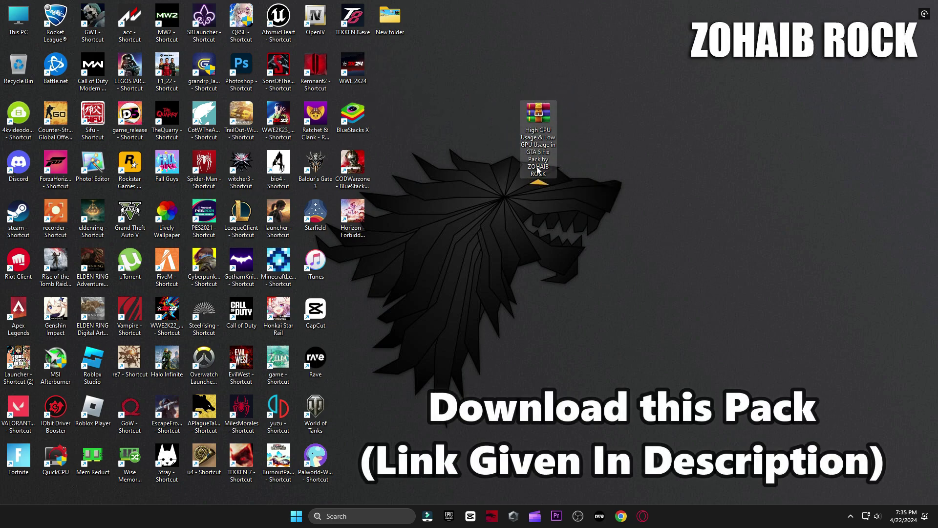
right_click(536, 140)
mouse_move(582, 315)
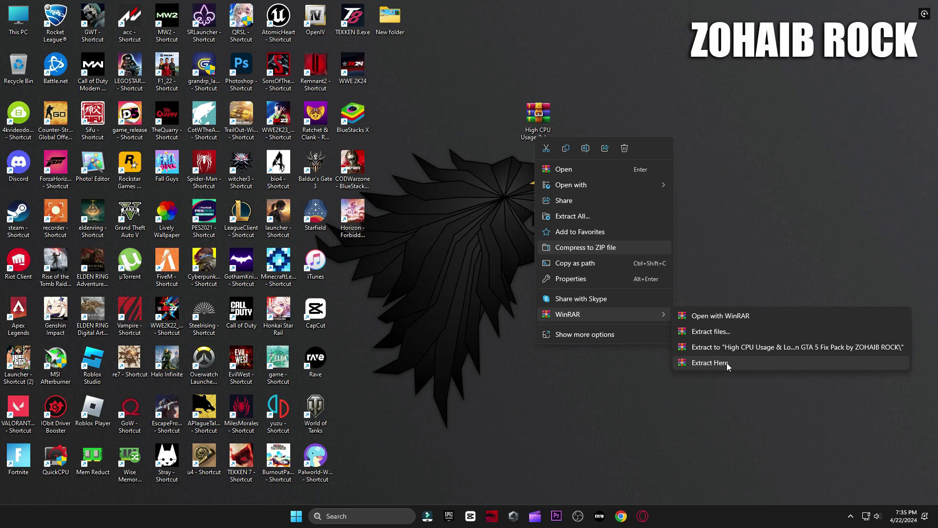
left_click(709, 363)
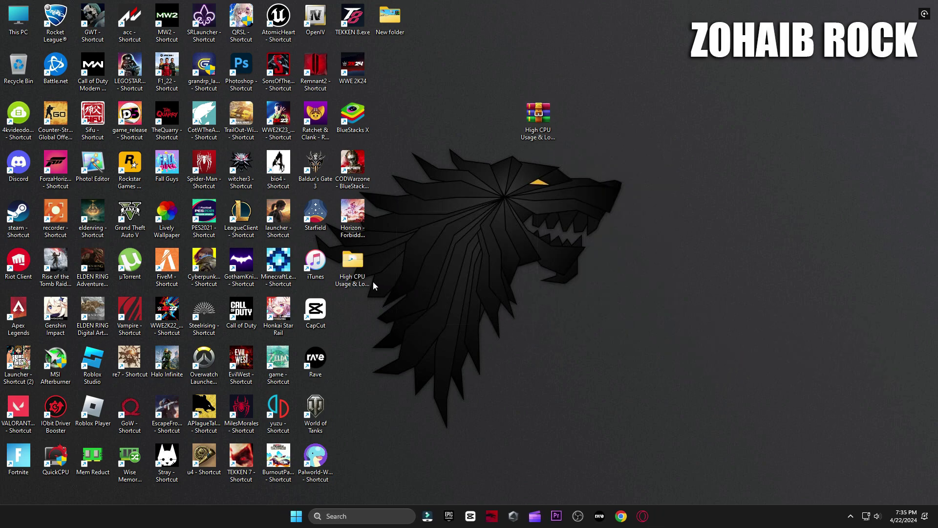
left_click_drag(599, 125, 600, 138)
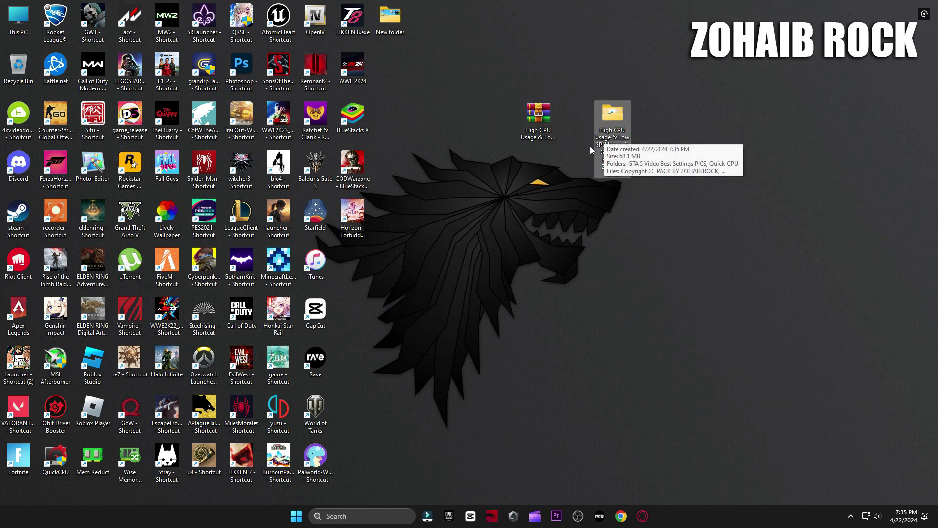
- Open the extracted fix pack folder and go to the x64 folder inside Quick-CPU
double_click(612, 157)
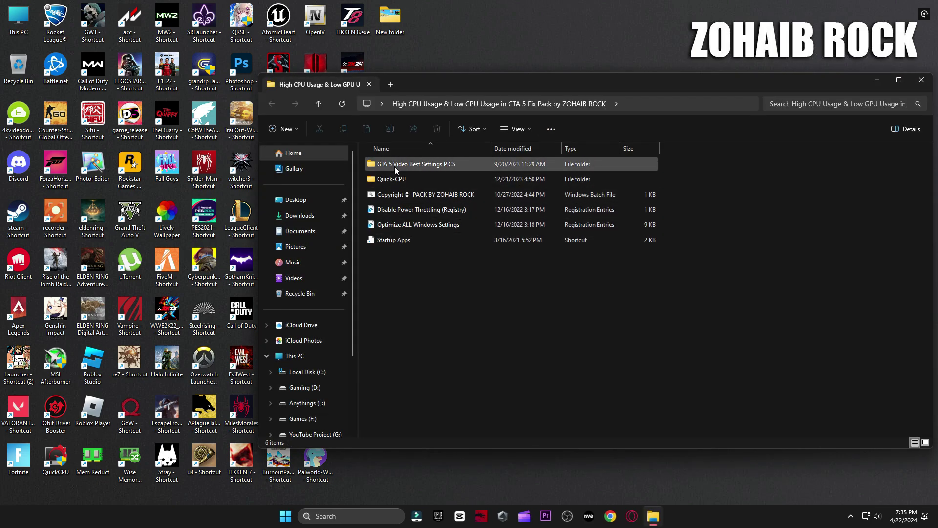
double_click(412, 181)
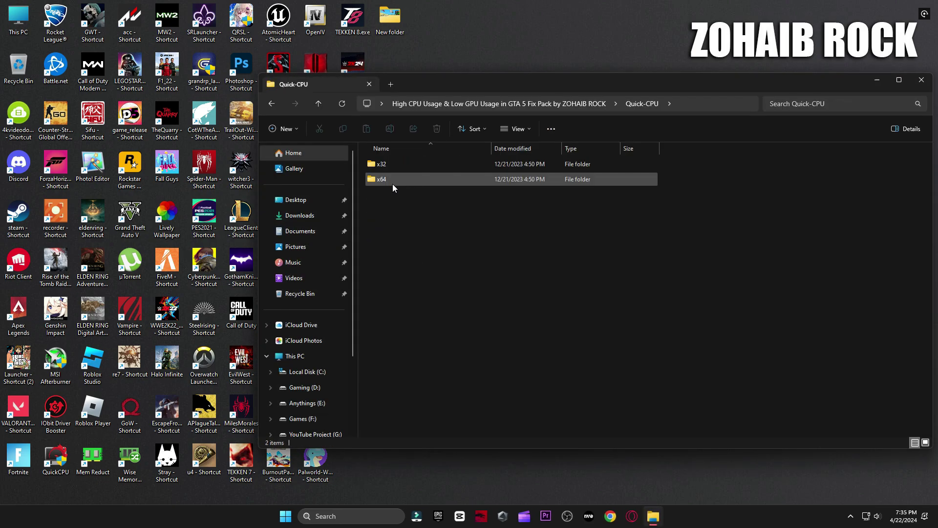
double_click(403, 178)
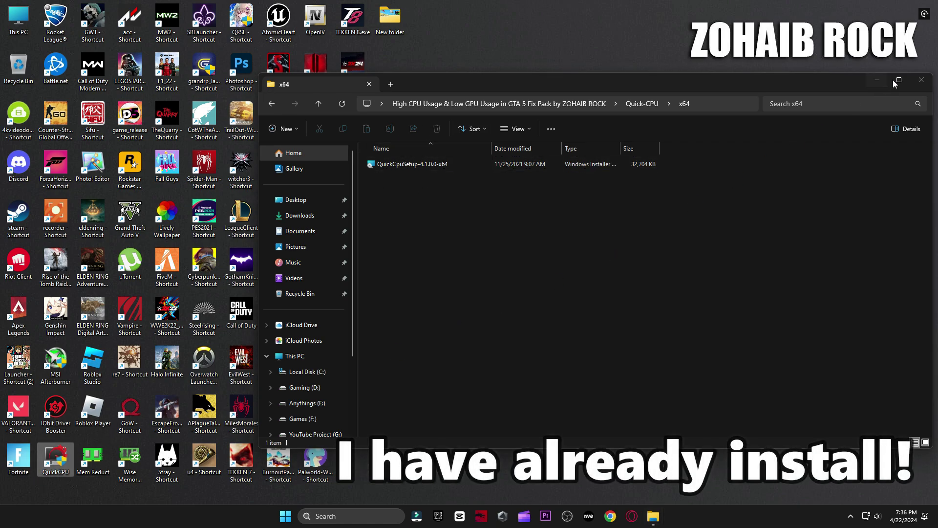
- Close the installer folder, then dismiss Quick CPU's update notice and set its system power plan to High performance
left_click(921, 79)
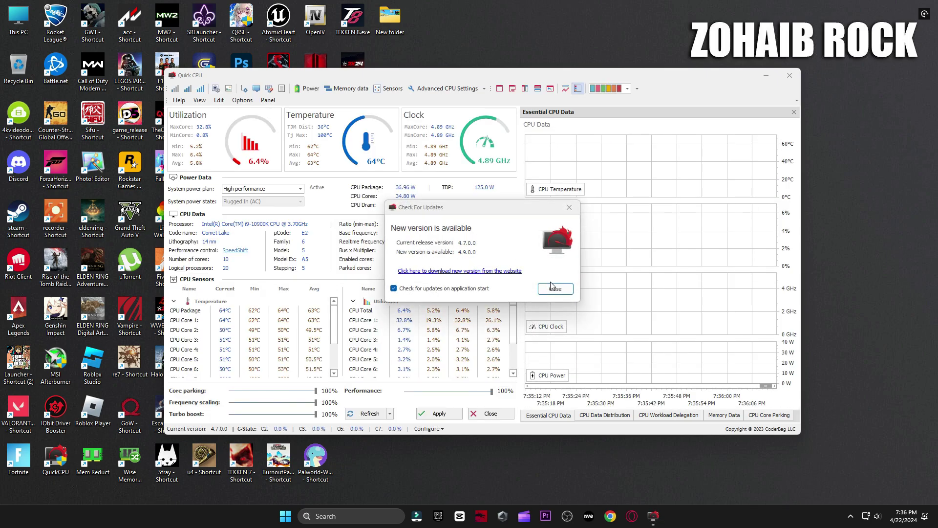
left_click(554, 287)
left_click(289, 189)
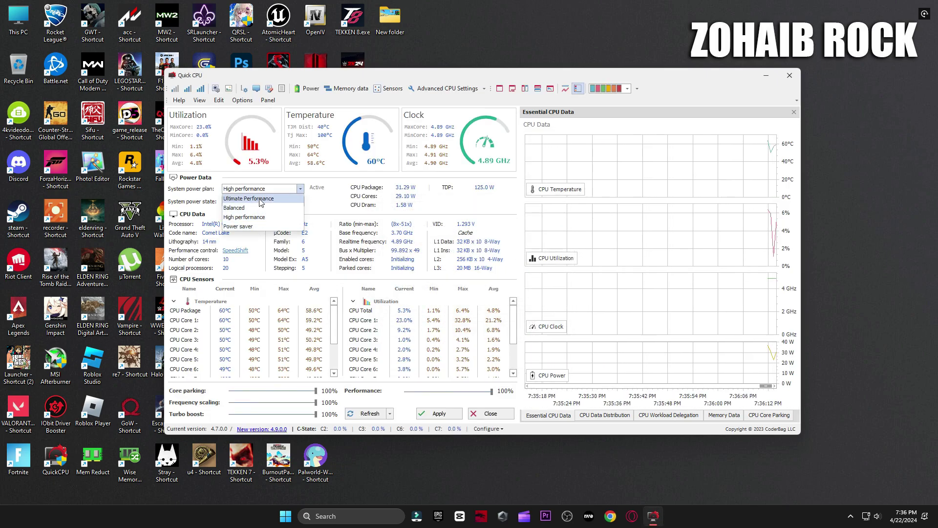
left_click(240, 218)
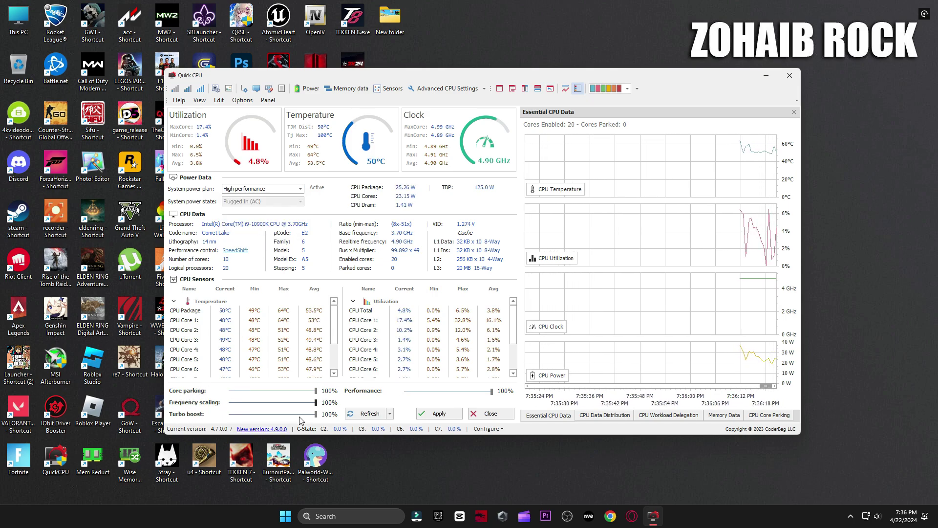
- Set core parking, frequency scaling, turbo boost and performance to 100%, apply the settings and close Quick CPU
left_click_drag(230, 414, 350, 392)
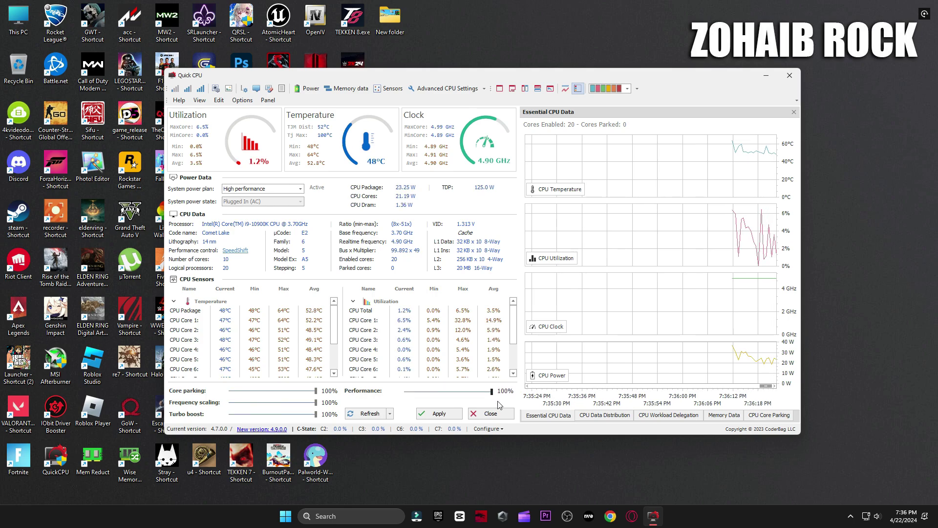
left_click(439, 413)
left_click(539, 282)
left_click(490, 413)
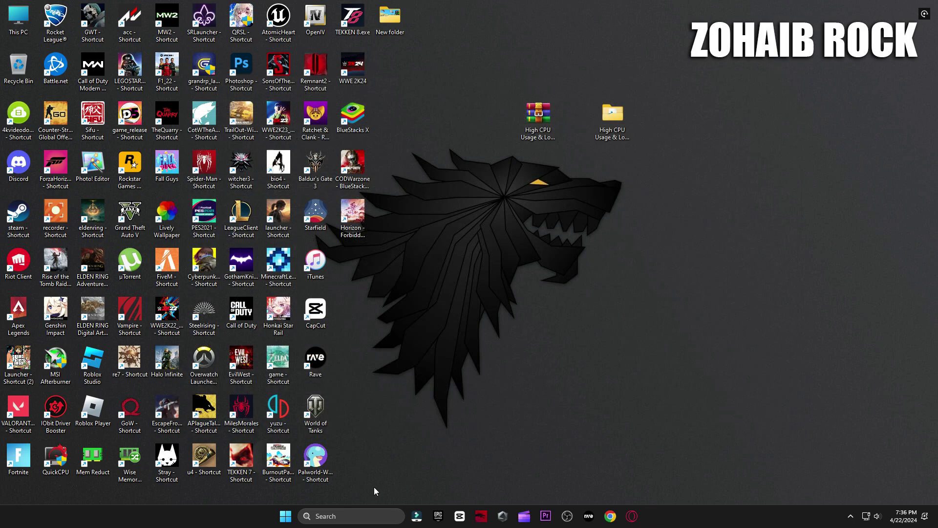
- Search Windows for the power plan settings, check which preferred or additional plan is active, and close Power Options
left_click(358, 515)
type("power")
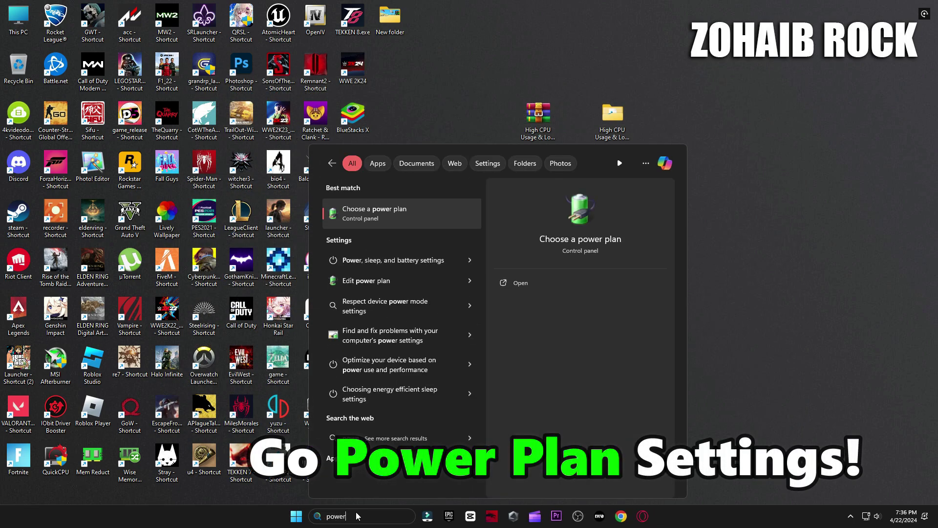
left_click(418, 212)
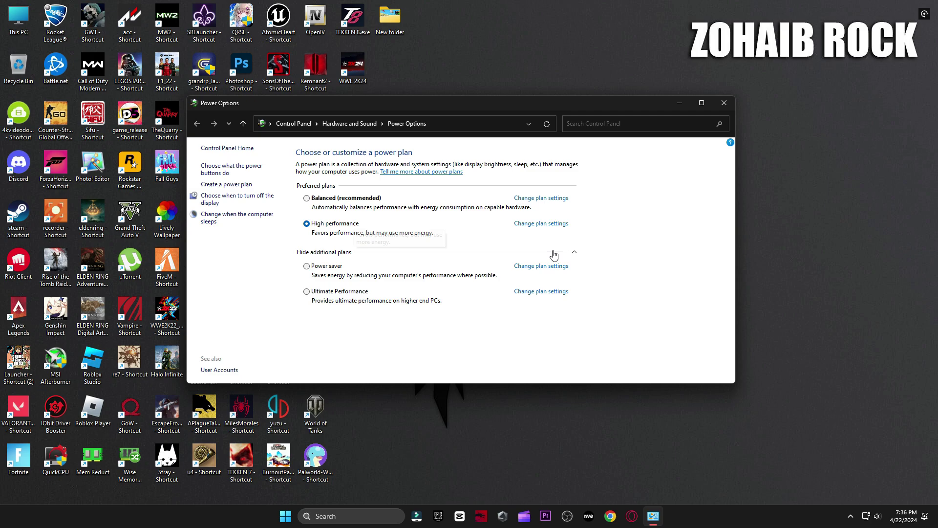
left_click(576, 256)
left_click(724, 103)
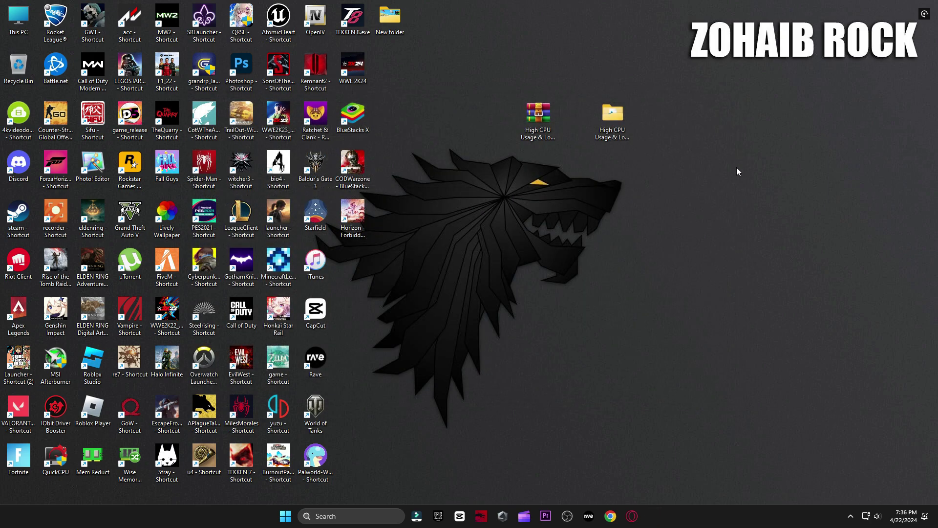
- View the GRAPHICS SETTING 1, 2 and 3 images in the fix pack's GTA 5 Video Best Settings PICS folder
double_click(613, 128)
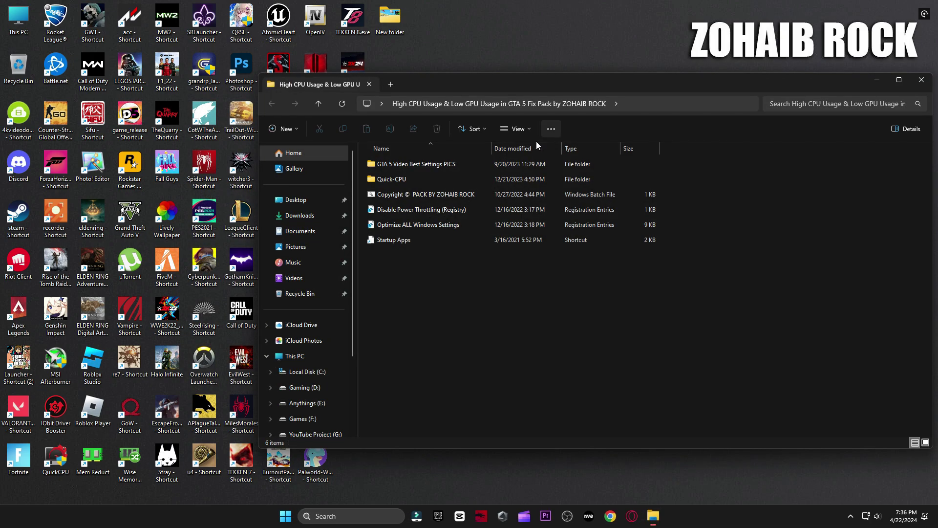
double_click(386, 164)
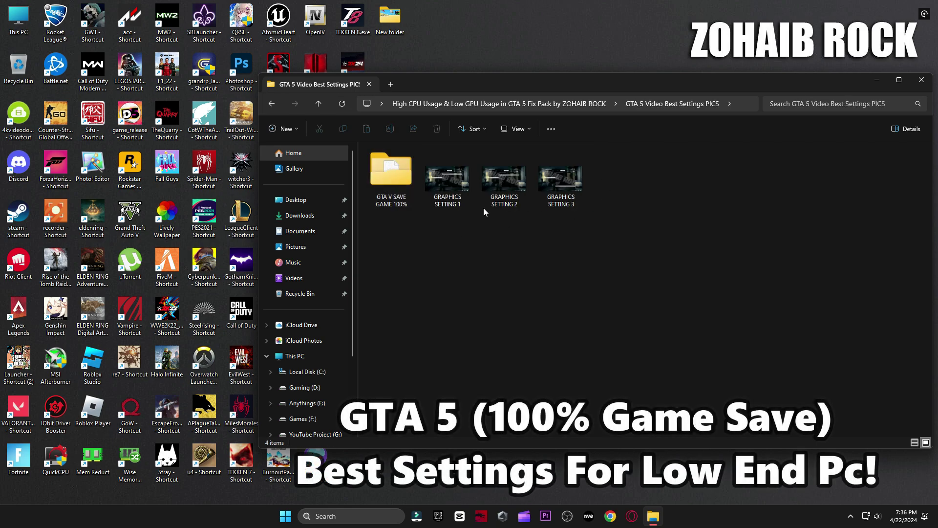
double_click(462, 178)
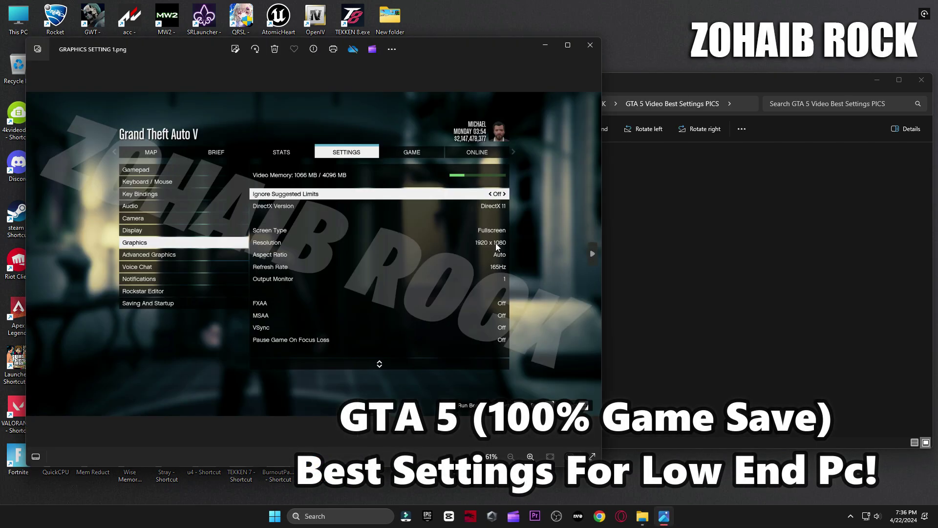
key("Right")
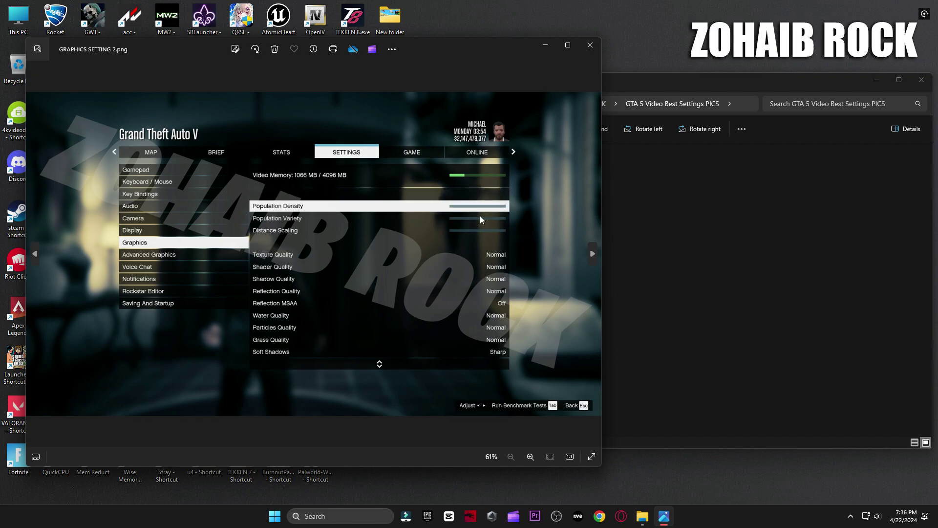
key("Right")
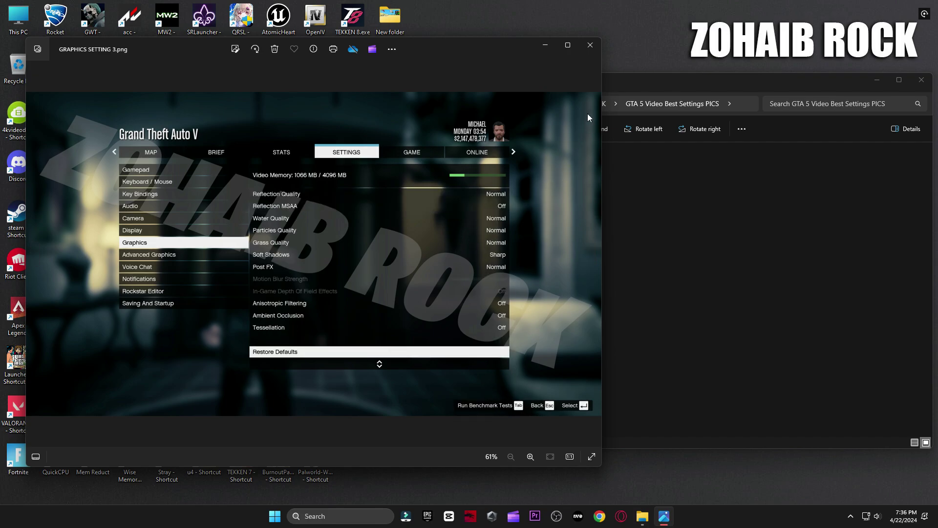
left_click(591, 49)
- Copy all the files inside the GTA V SAVE GAME 100% folder
left_click(394, 204)
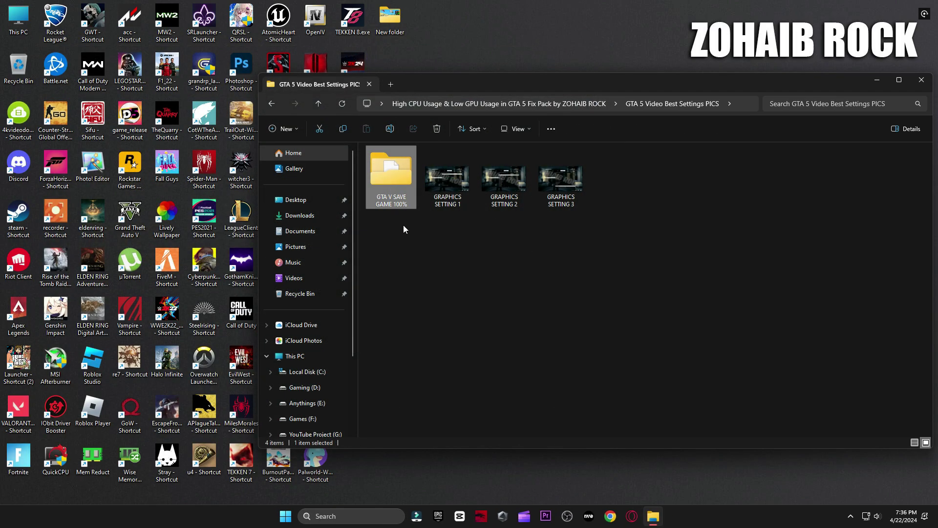
double_click(385, 165)
left_click_drag(548, 305, 406, 164)
right_click(407, 164)
left_click(436, 177)
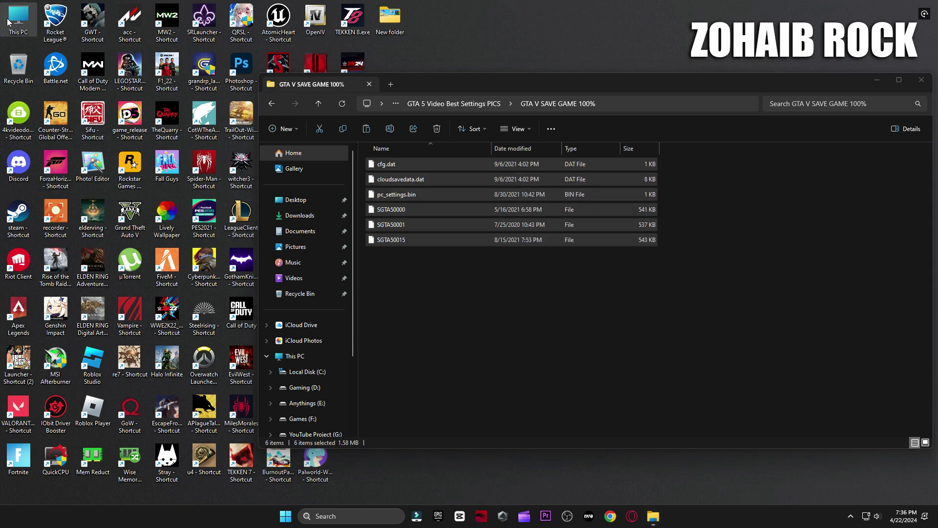
- In a new File Explorer window, go to Documents > Rockstar Games > GTA V > Profiles and open the profile folder
key("super+e")
left_click(36, 160)
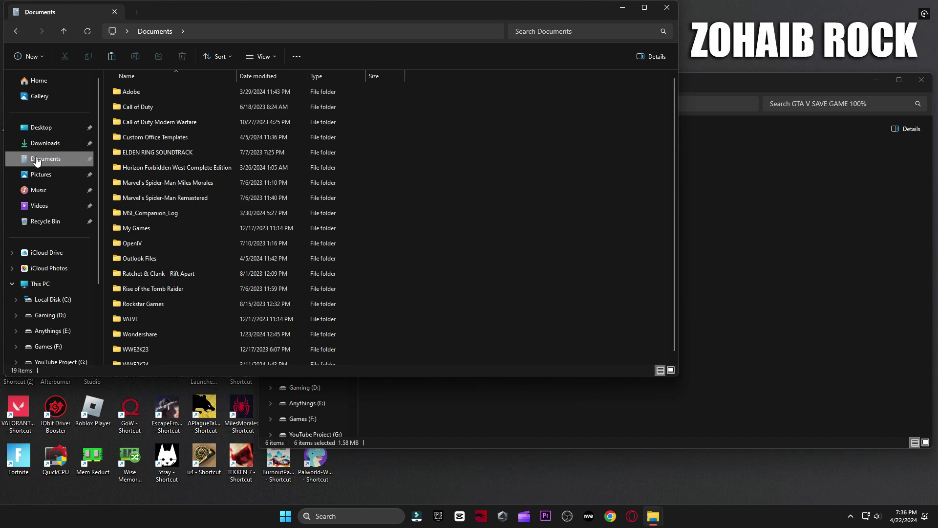
double_click(155, 303)
double_click(147, 137)
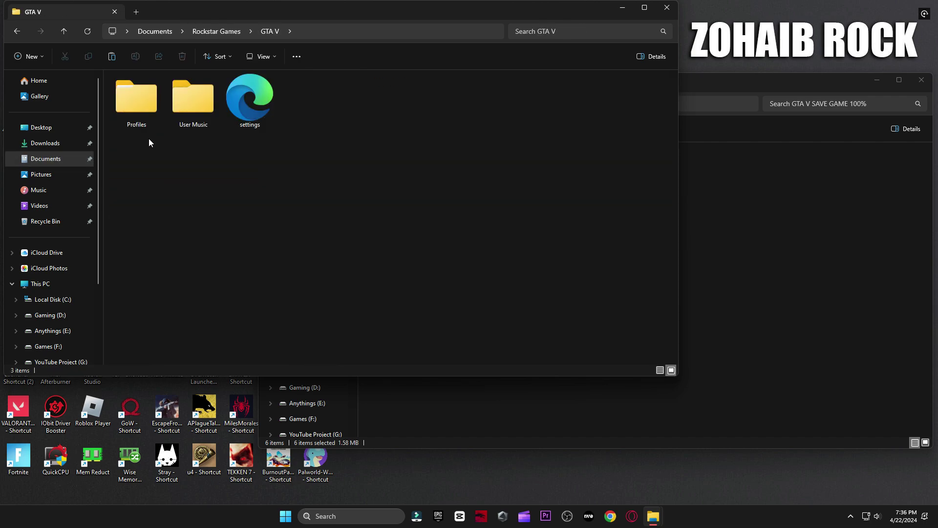
double_click(117, 101)
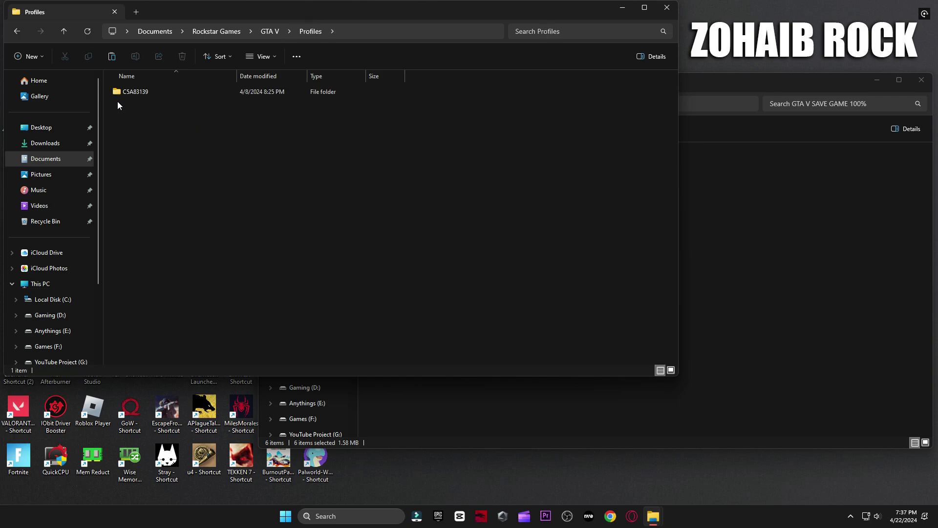
left_click(147, 94)
double_click(148, 92)
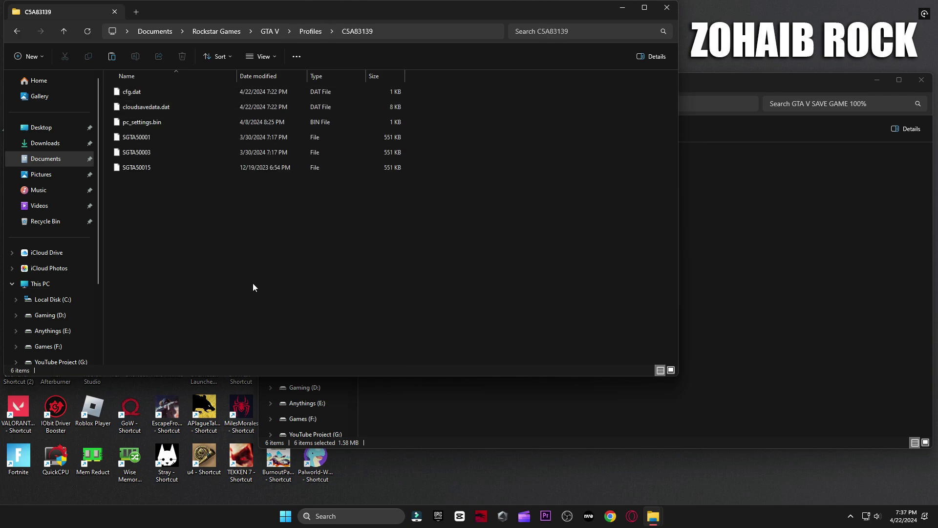
- Paste the copied save files into the GTA V profile folder, replacing the existing files, and close that window
right_click(168, 215)
left_click(172, 219)
left_click(453, 186)
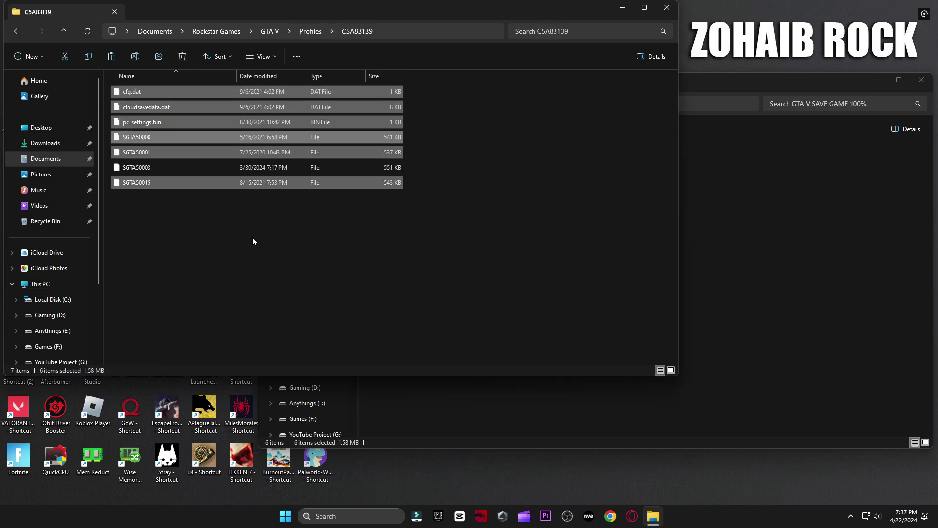
left_click(667, 8)
- Return to the fix pack's main folder and select the Disable Power Throttling and Optimize ALL Windows Settings registry files
left_click(567, 298)
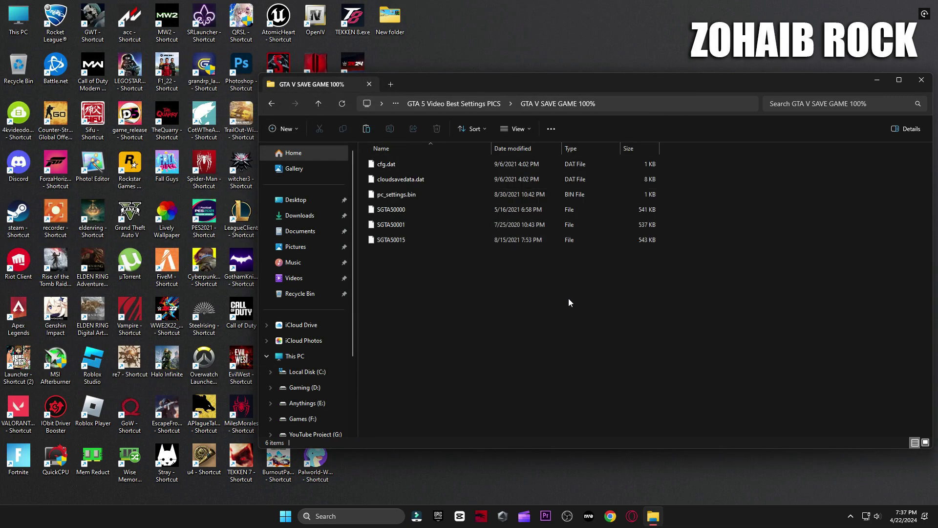
key("BackSpace")
key("BackSpace")
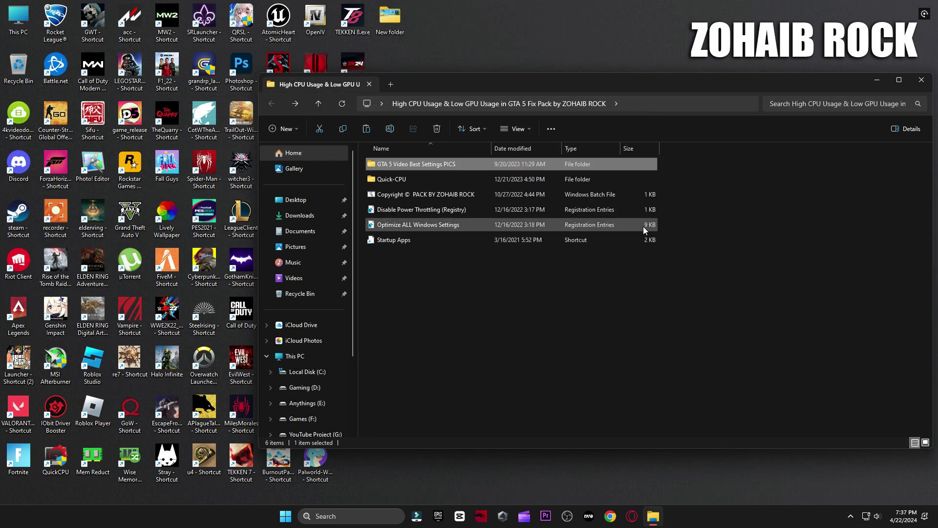
left_click_drag(643, 227, 645, 213)
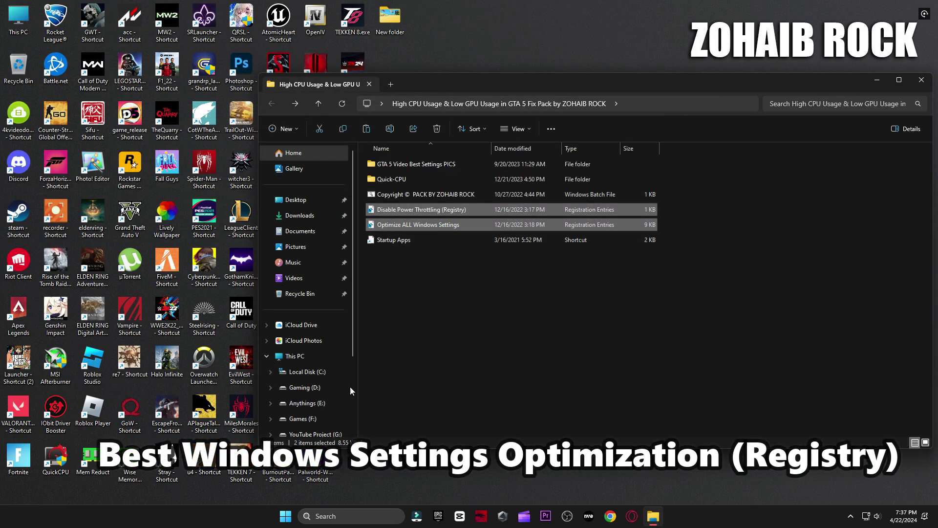
- Open Windows Settings and look through the options in one of its categories
left_click(285, 516)
left_click(446, 314)
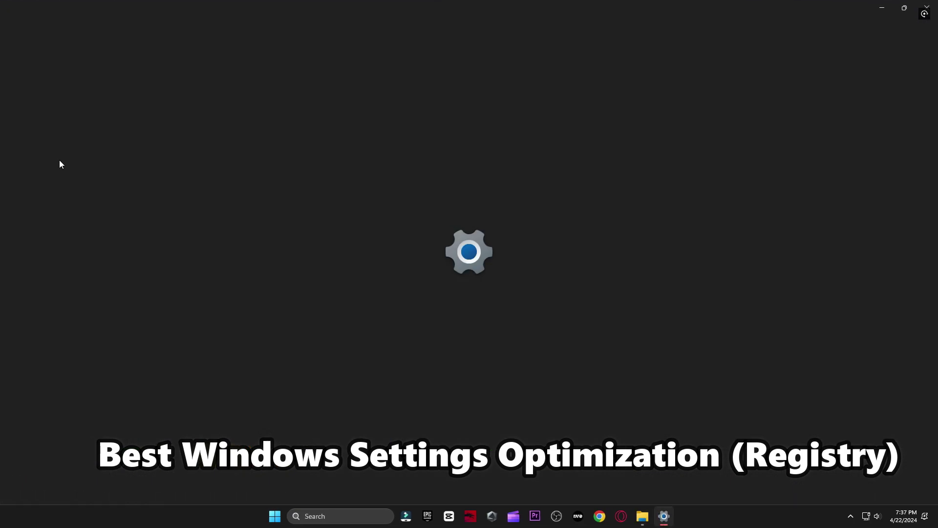
left_click(38, 124)
scroll(357, 183, "down", 5)
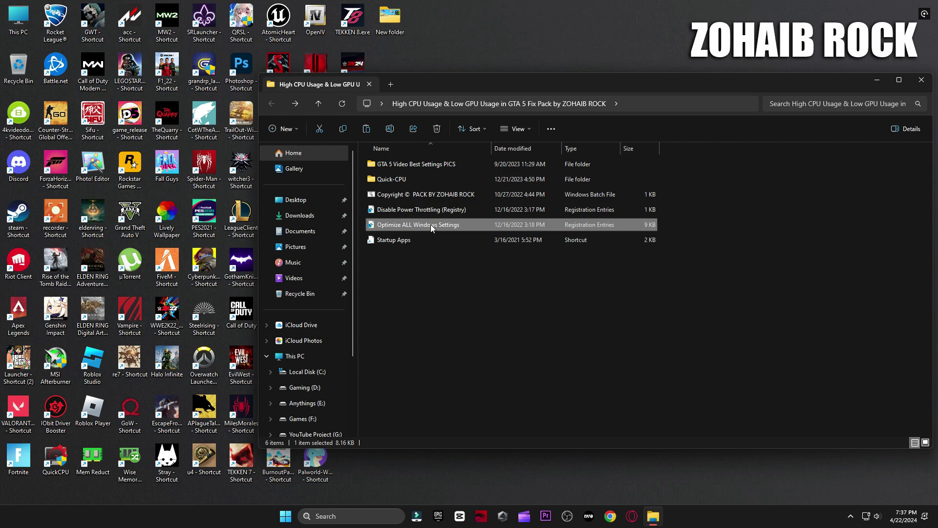
- Merge the Optimize ALL Windows Settings and Disable Power Throttling (Registry) files into the Windows registry
double_click(430, 224)
left_click(548, 271)
left_click(579, 260)
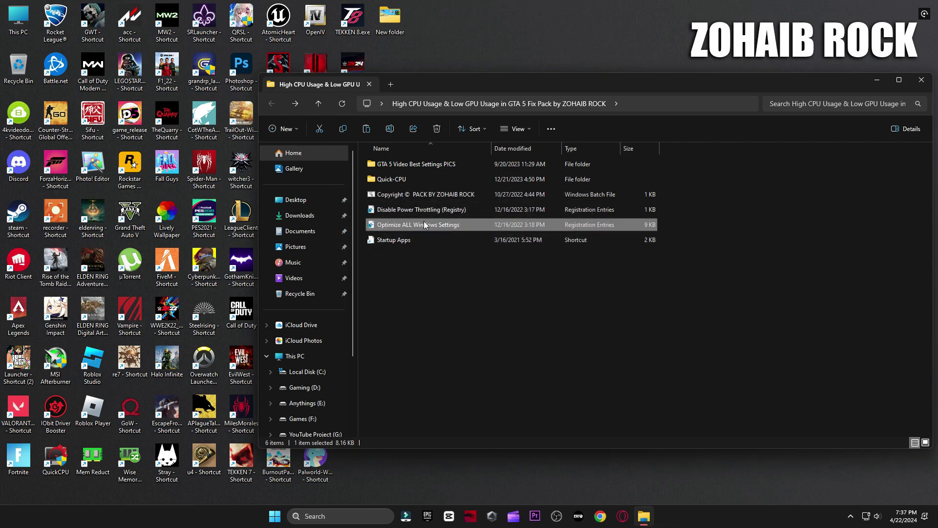
double_click(412, 210)
left_click(548, 271)
left_click(578, 261)
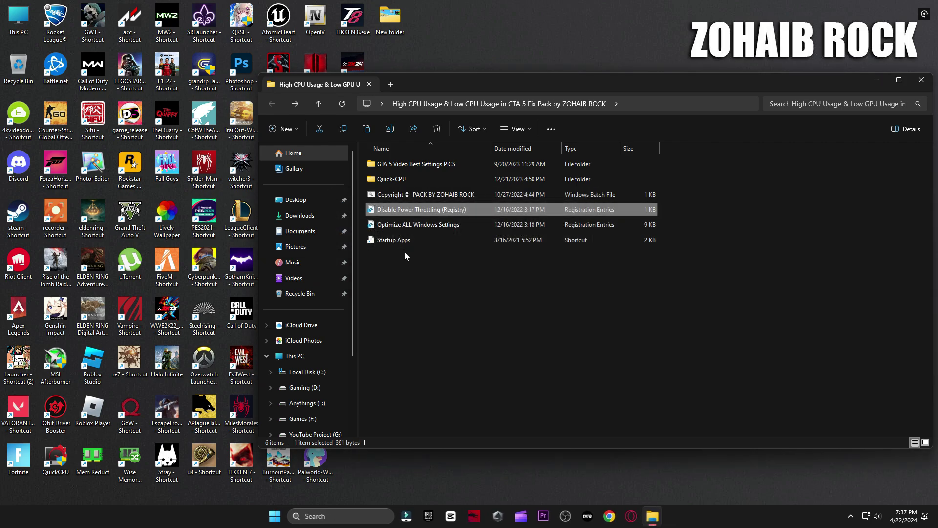
- Open the fix pack's Startup Apps shortcut and set the uTorrent startup entry to Disabled in Task Manager
left_click(402, 241)
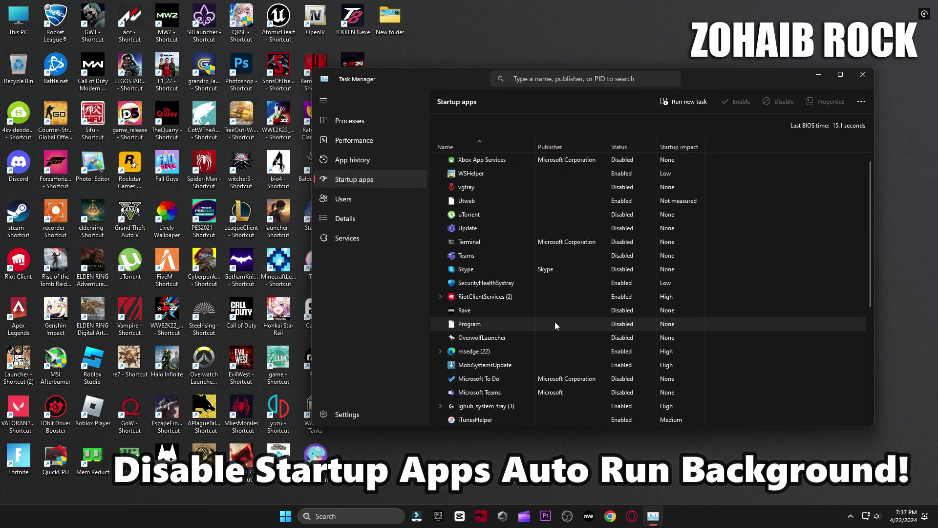
scroll(555, 321, "down", 5)
scroll(575, 273, "up", 5)
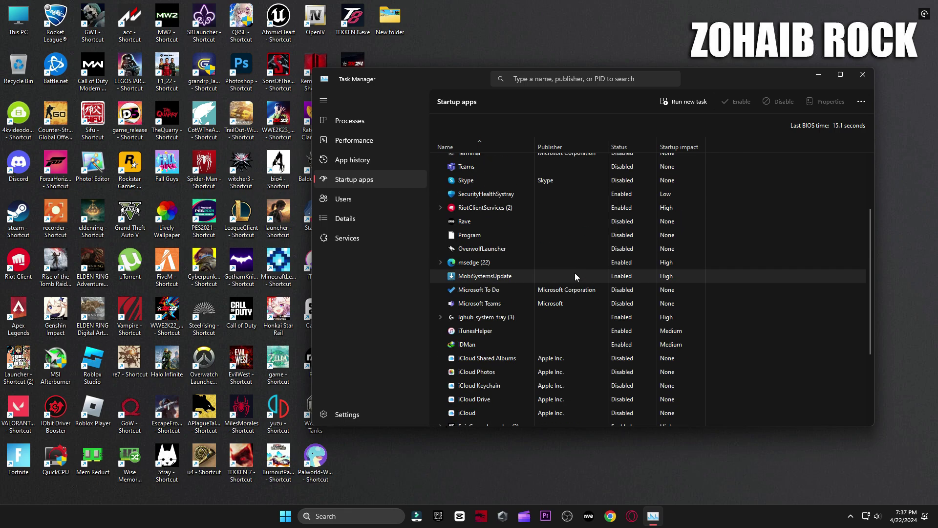
left_click(576, 214)
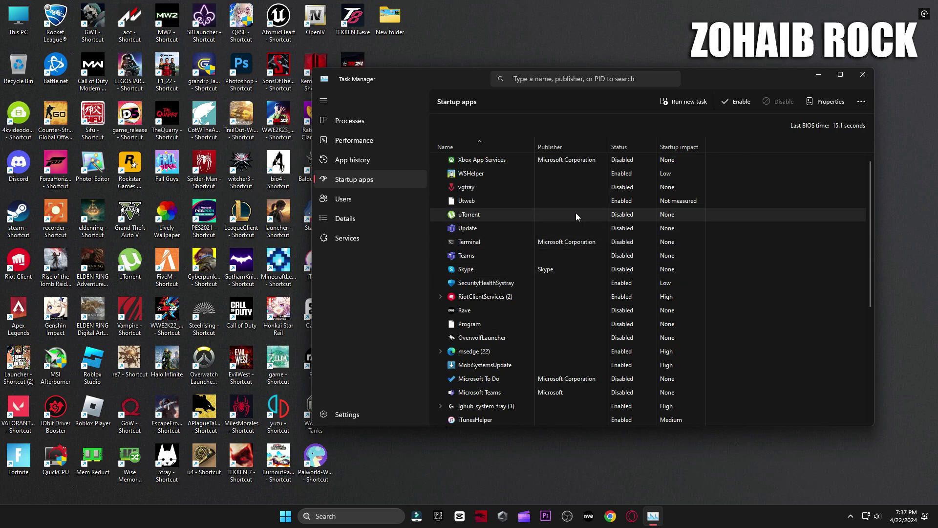
left_click(737, 101)
right_click(608, 213)
left_click(627, 215)
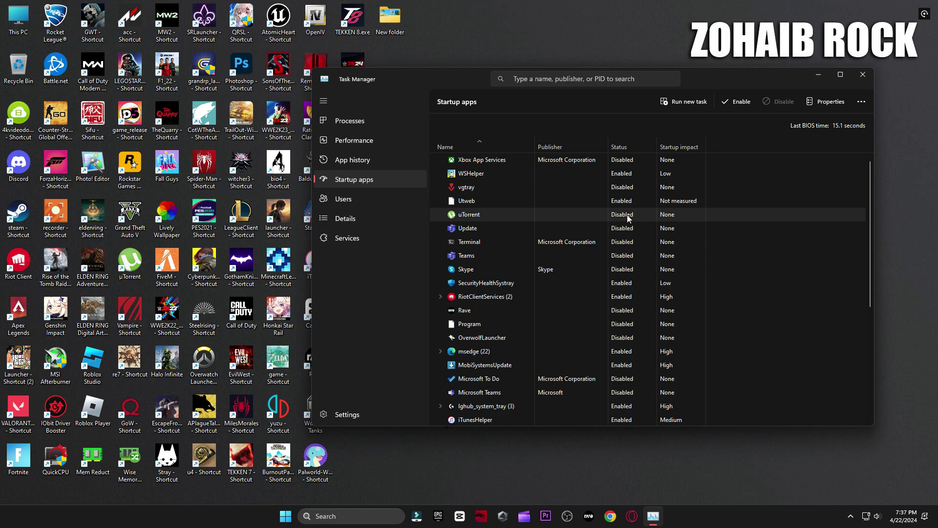
- Check the status of the other startup apps, including Skype, Rave, the iCloud entries and WhatsApp
left_click(618, 189)
left_click(529, 258)
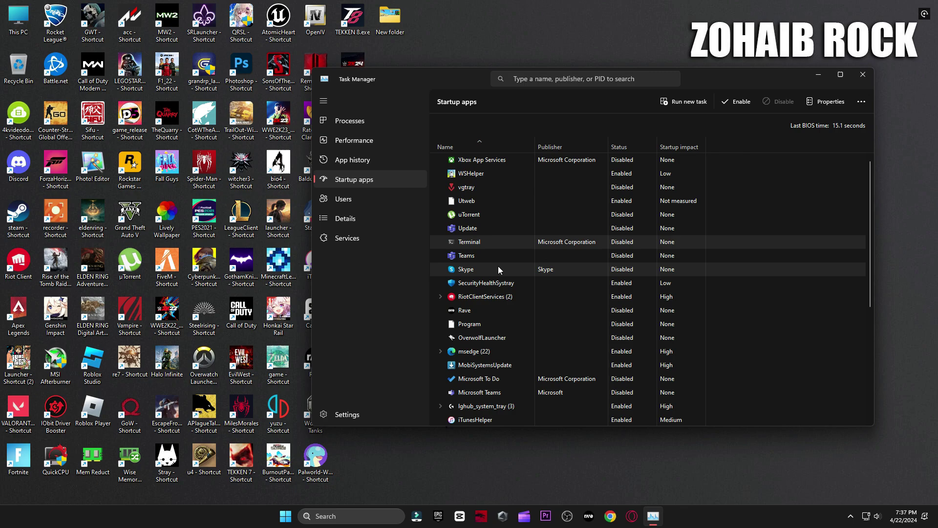
left_click(631, 268)
left_click(461, 315)
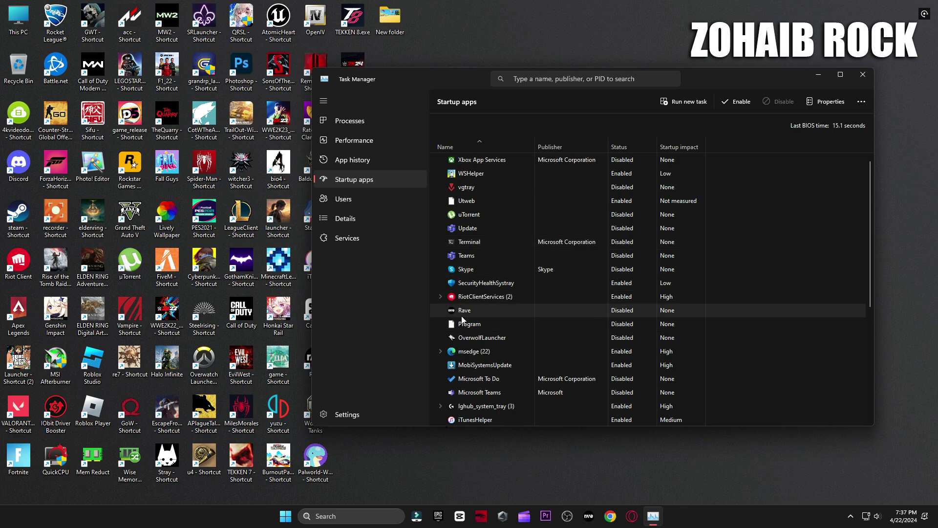
scroll(626, 309, "down", 3)
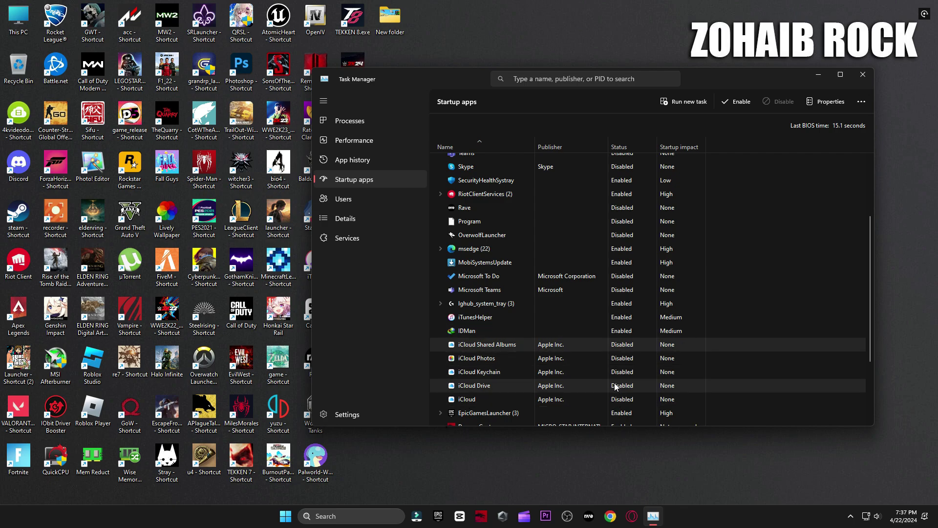
scroll(573, 327, "down", 3)
left_click(591, 418)
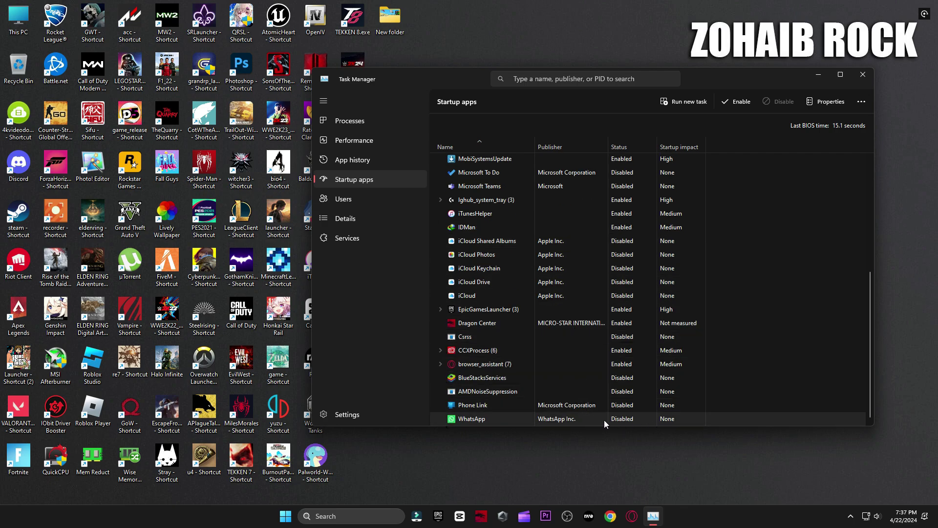
- Close Task Manager, open the NVIDIA Control Panel and check the Use the advanced 3D image settings option under Adjust Image Settings with Preview
left_click(862, 76)
right_click(454, 118)
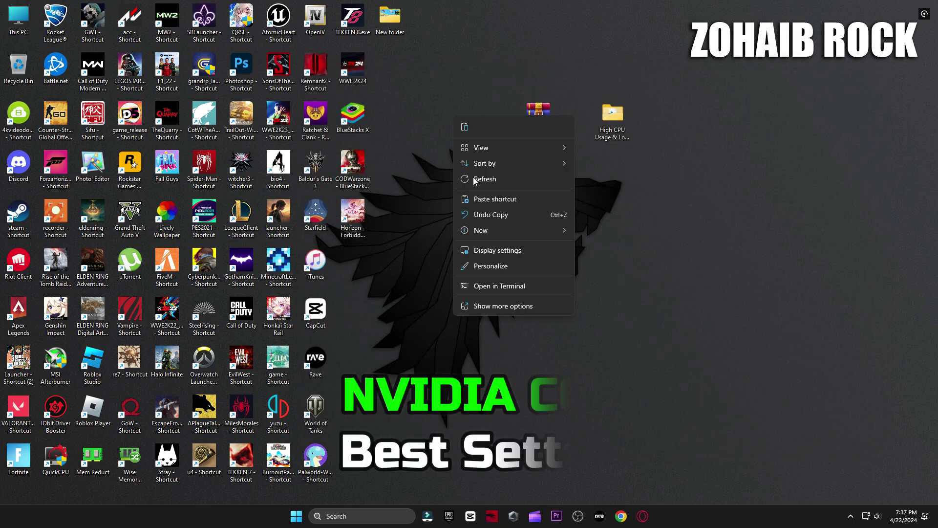
left_click(506, 203)
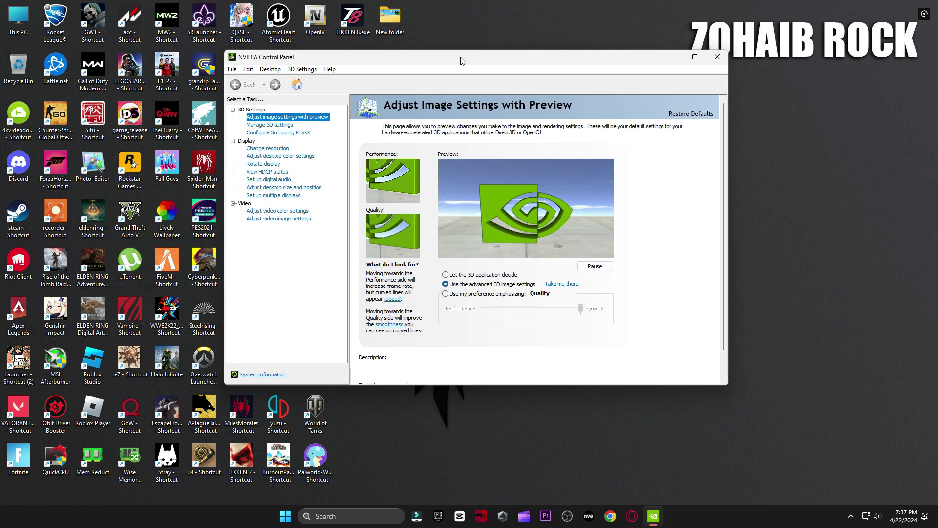
left_click_drag(461, 61, 638, 94)
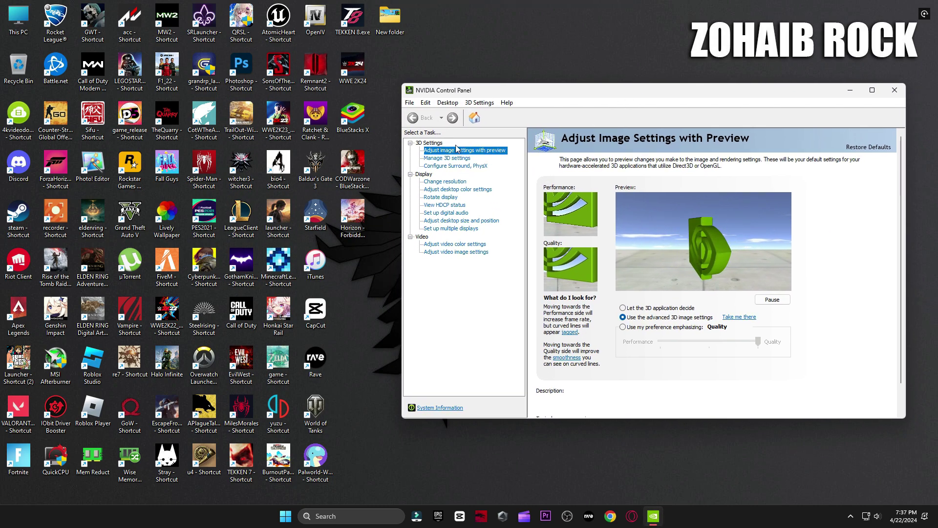
mouse_move(672, 320)
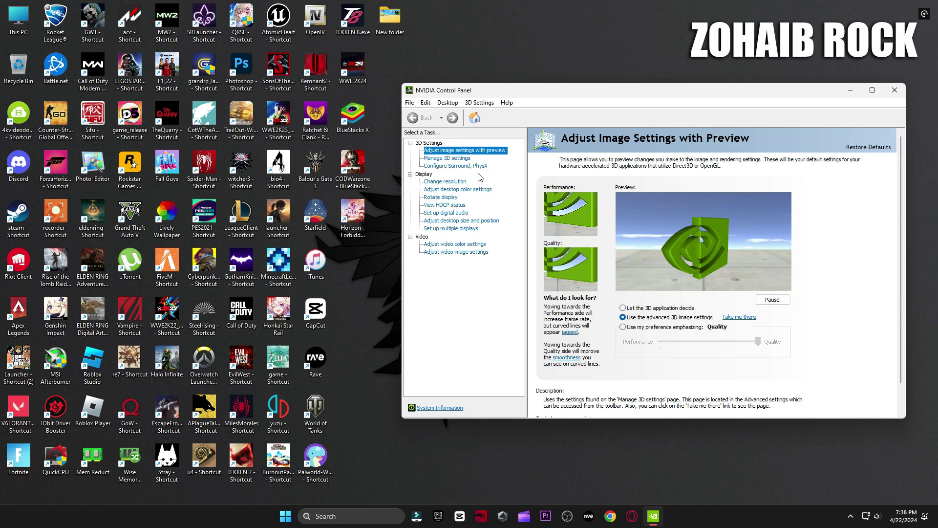
- Review the global 3D settings on the Manage 3D Settings page, from Image Scaling through Vulkan/OpenGL present method
left_click(464, 158)
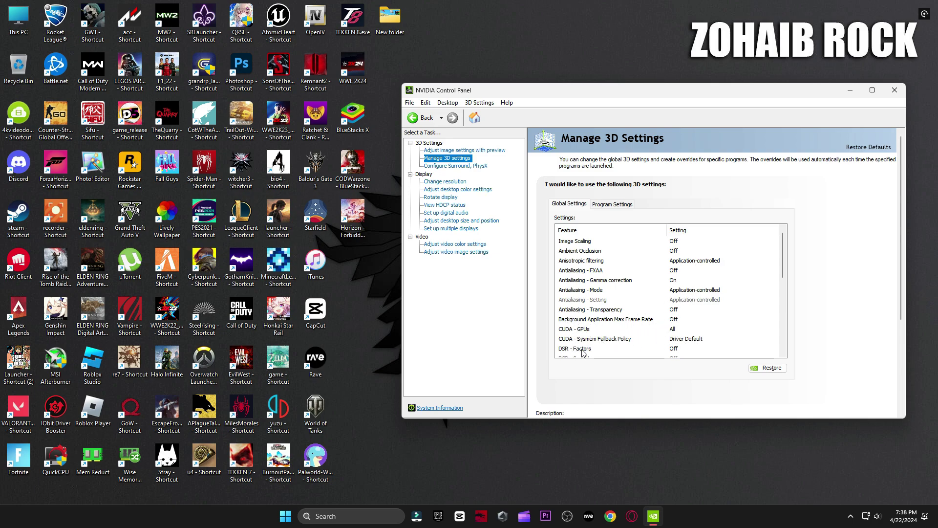
left_click_drag(784, 269, 784, 304)
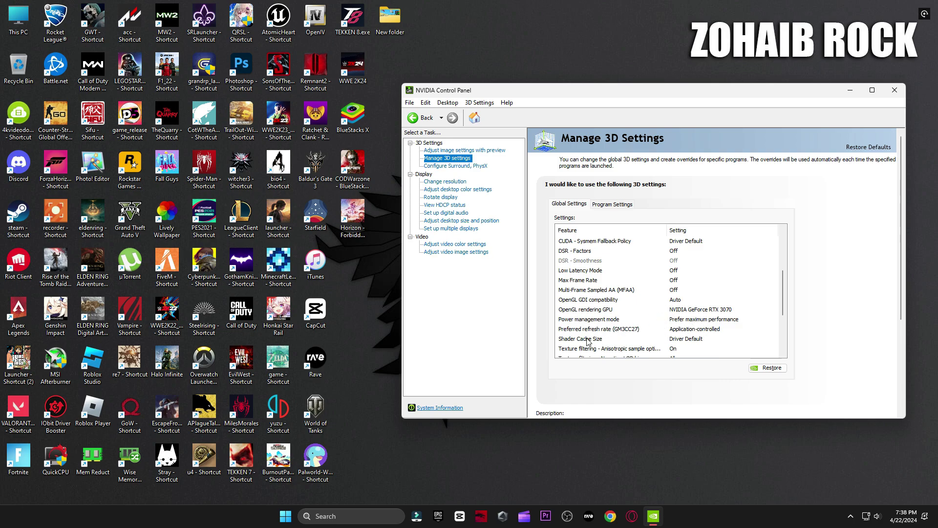
scroll(782, 316, "down", 2)
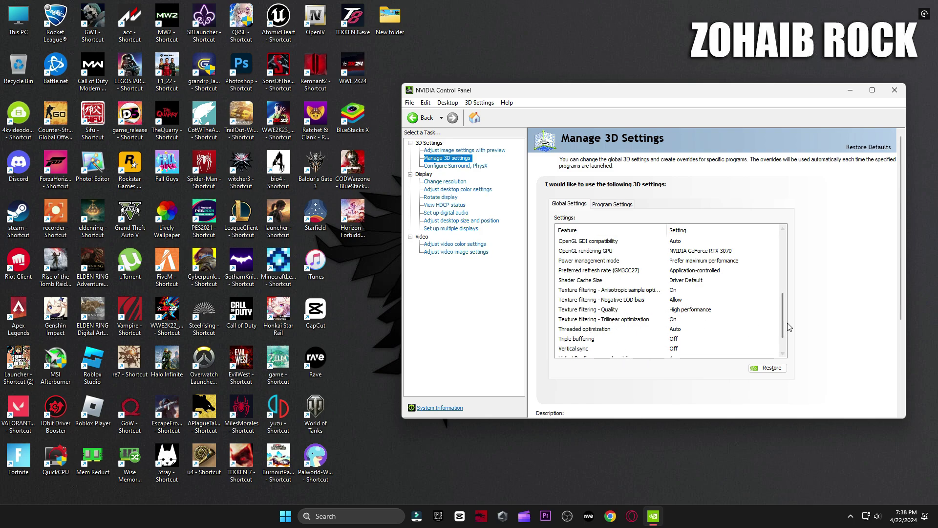
scroll(787, 325, "down", 1)
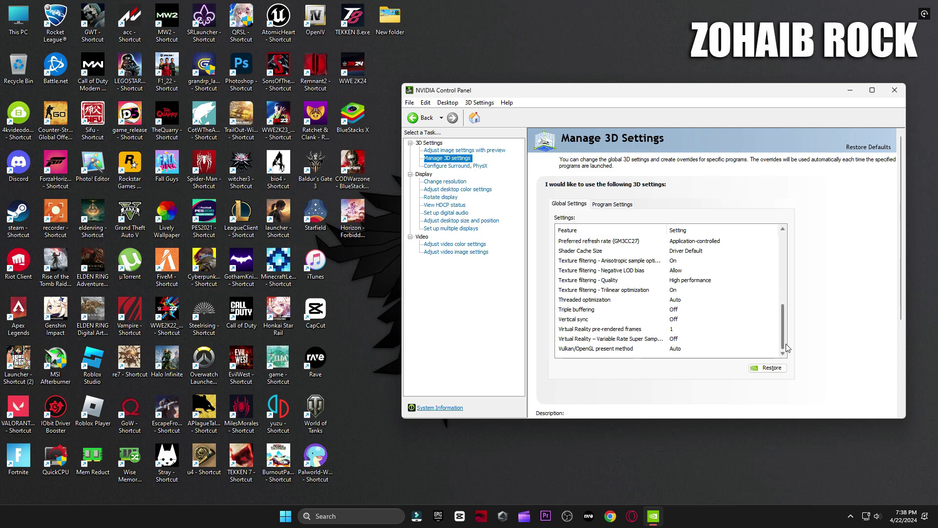
- Set the PhysX processor to NVIDIA GeForce RTX 3070 on the Configure Surround, PhysX page
left_click(469, 166)
left_click(739, 222)
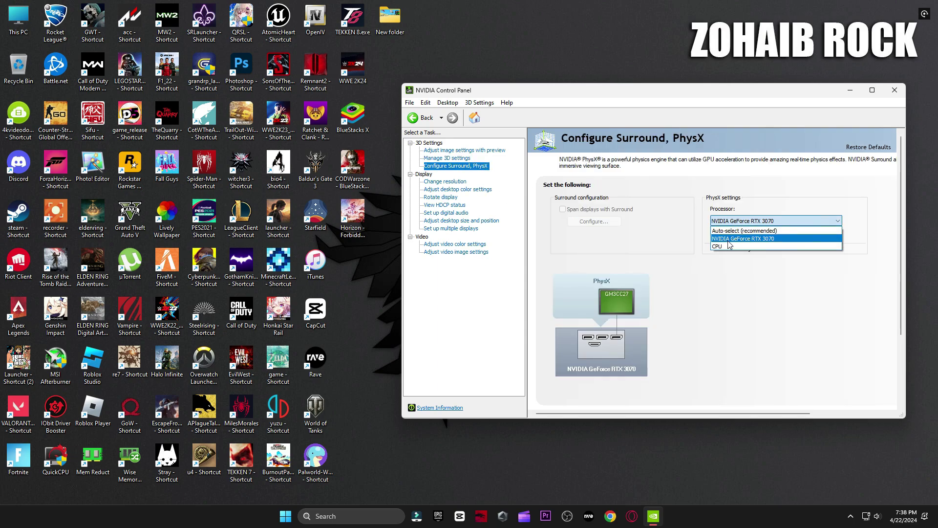
left_click(733, 237)
- Check the display's resolution, available refresh rates and NVIDIA color settings on the Change Resolution page
left_click(444, 181)
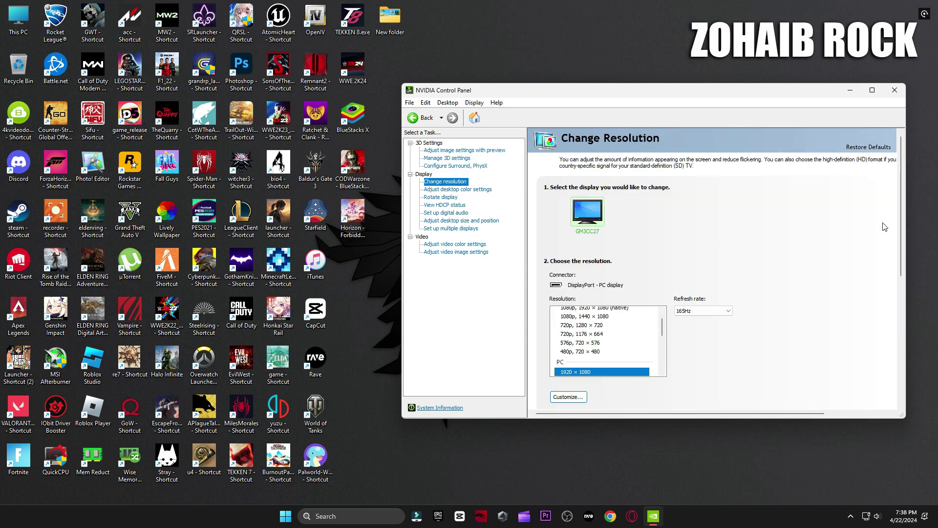
left_click_drag(901, 225, 902, 285)
scroll(580, 198, "down", 2)
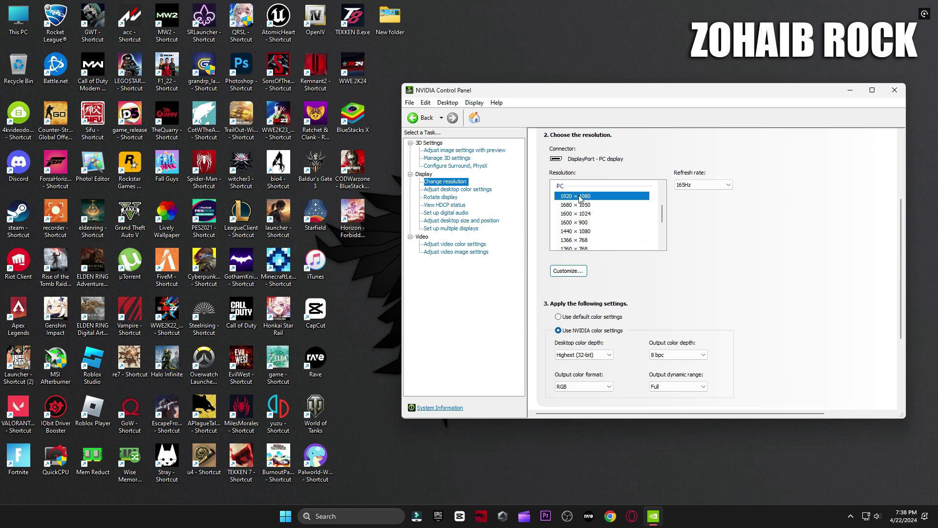
left_click(698, 185)
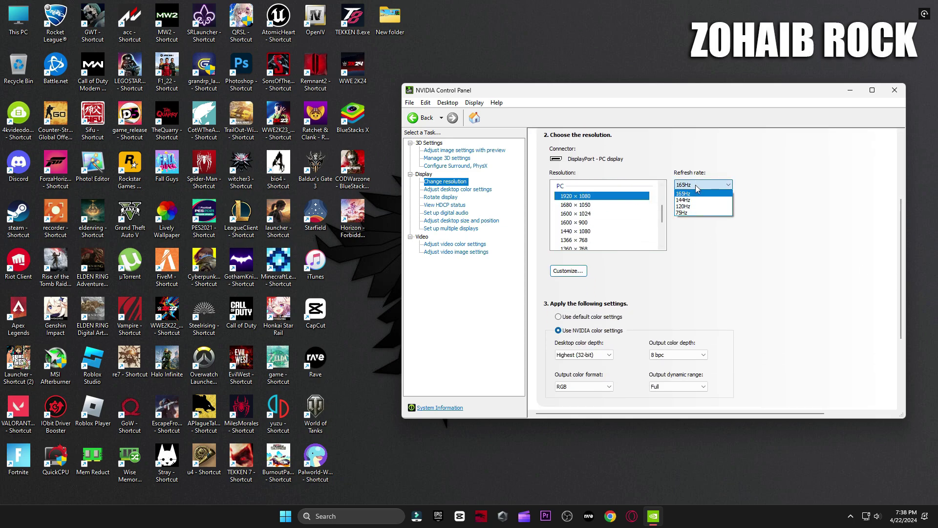
left_click(768, 168)
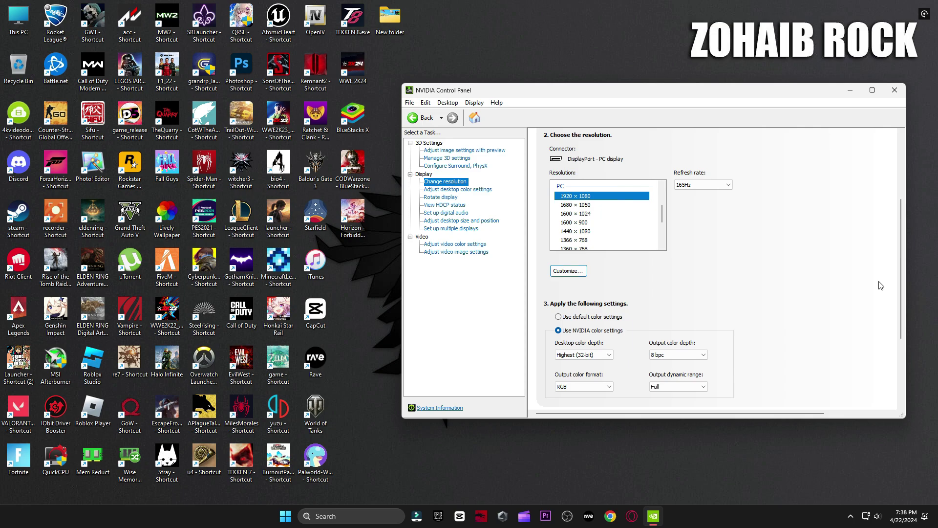
scroll(860, 287, "down", 3)
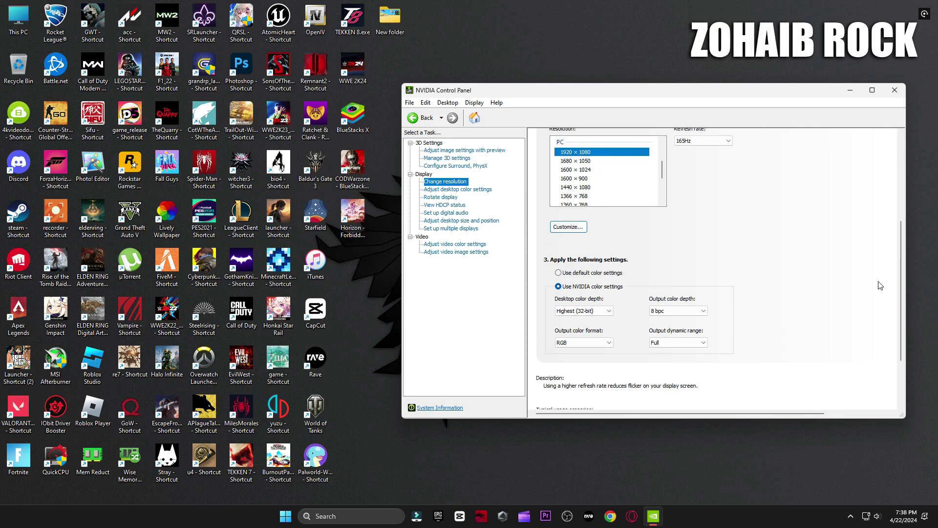
- Look through the remaining display pages and the video color and image settings, ending on Adjust Image Settings with Preview
left_click(445, 189)
scroll(901, 213, "down", 2)
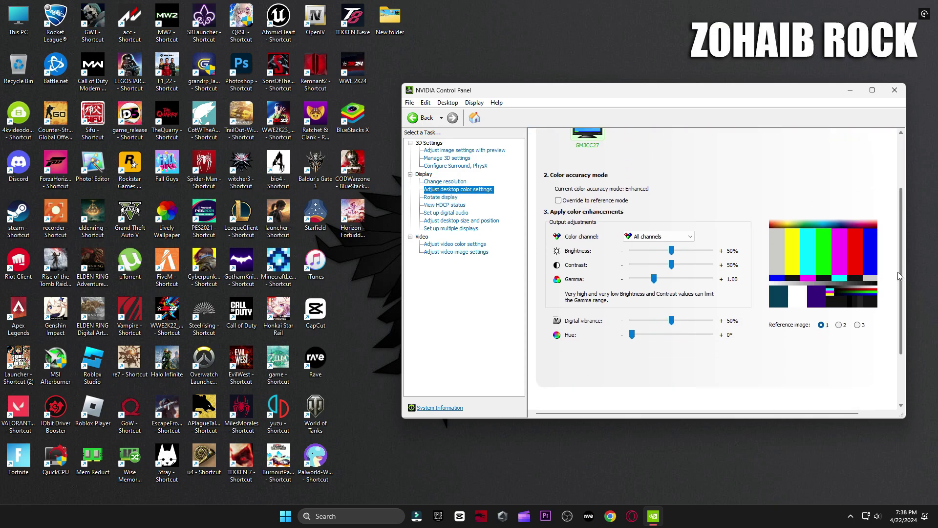
left_click(441, 197)
left_click(452, 205)
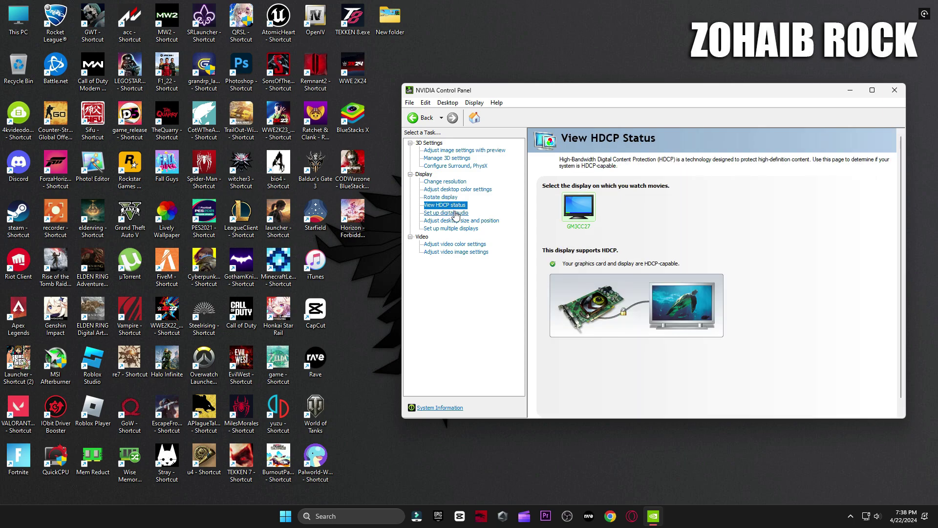
left_click(454, 213)
left_click(454, 221)
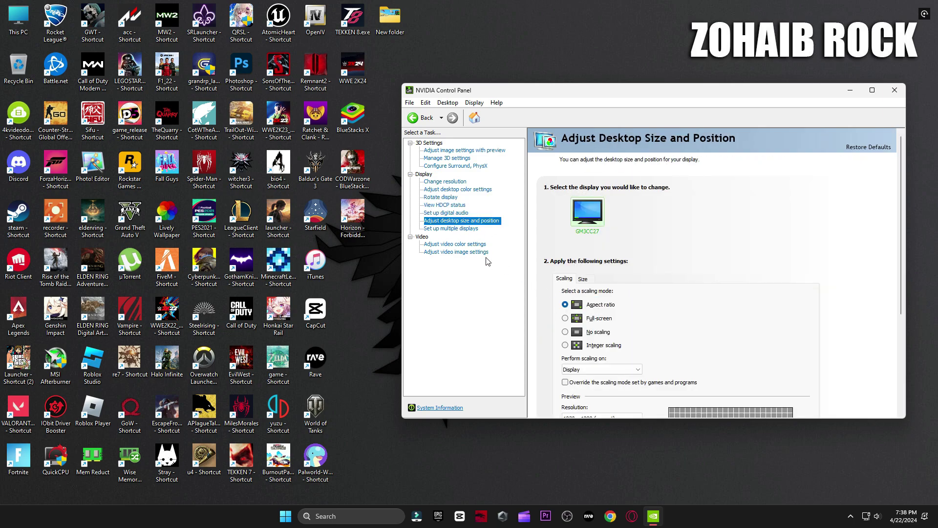
left_click(451, 228)
left_click(454, 243)
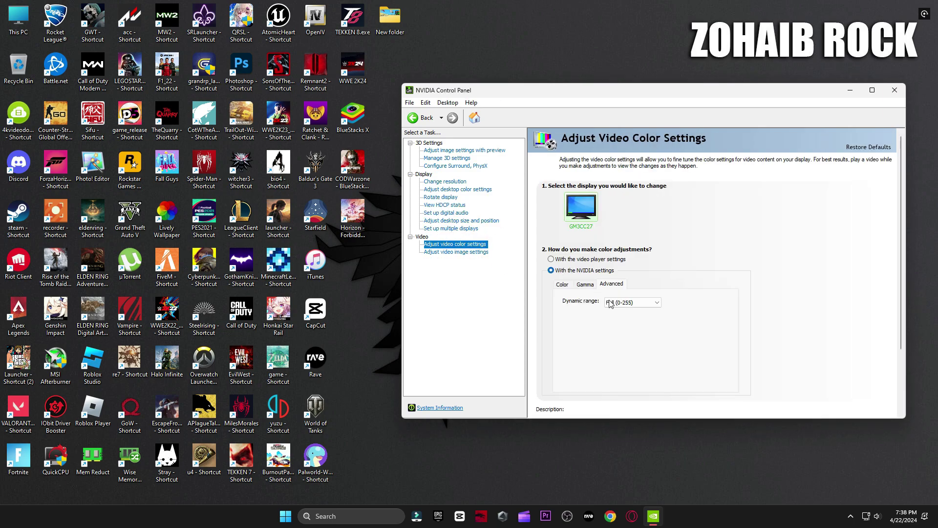
left_click(482, 252)
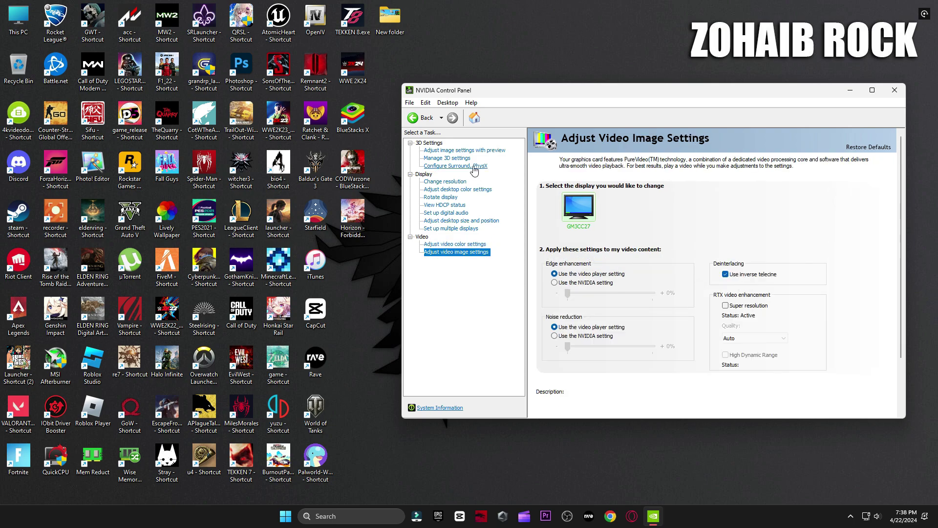
left_click(470, 151)
- Close the NVIDIA Control Panel and bring up the Windows power options for restarting the PC
left_click(894, 90)
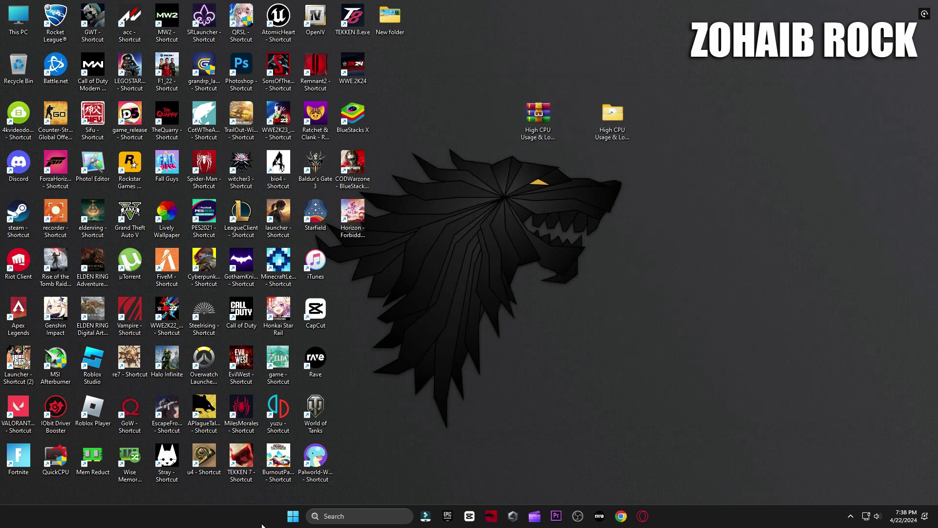
left_click(293, 515)
left_click(591, 482)
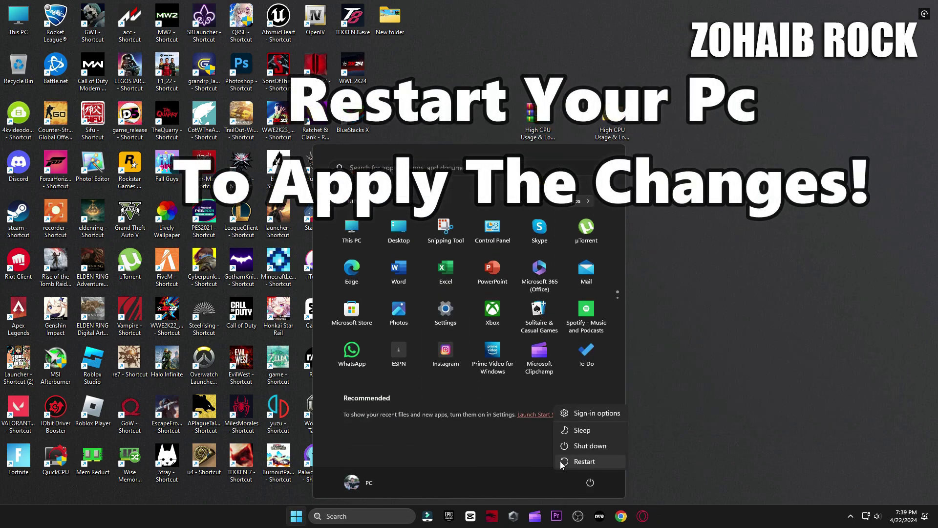